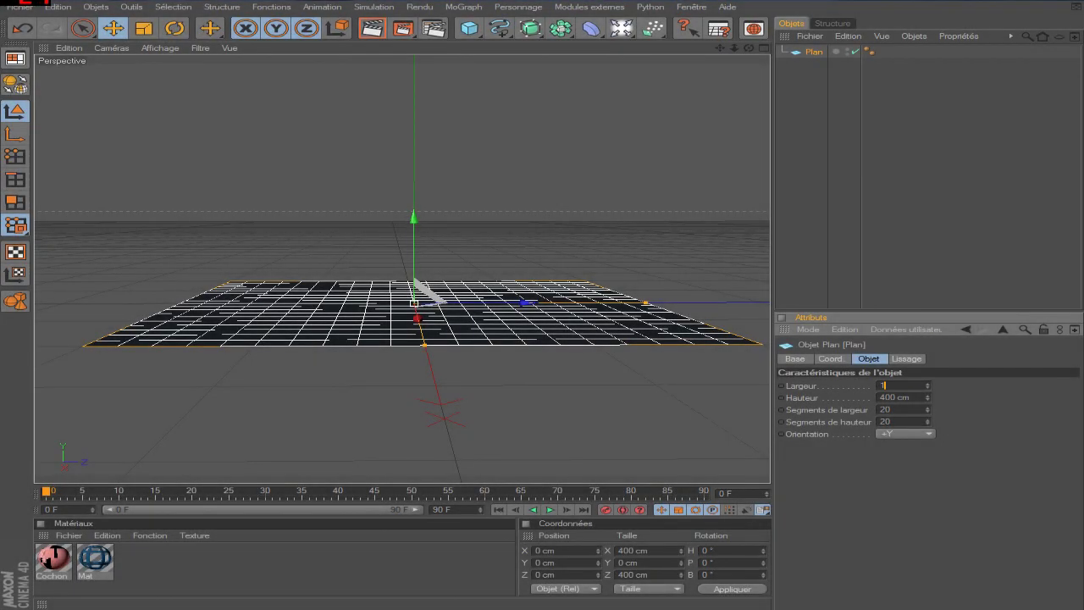
Set the plane to 160 × 160 cm with 16 × 16 segments
key(Tab)
text(0)
key(Tab)
text(16)
key(Tab)
key(Return)
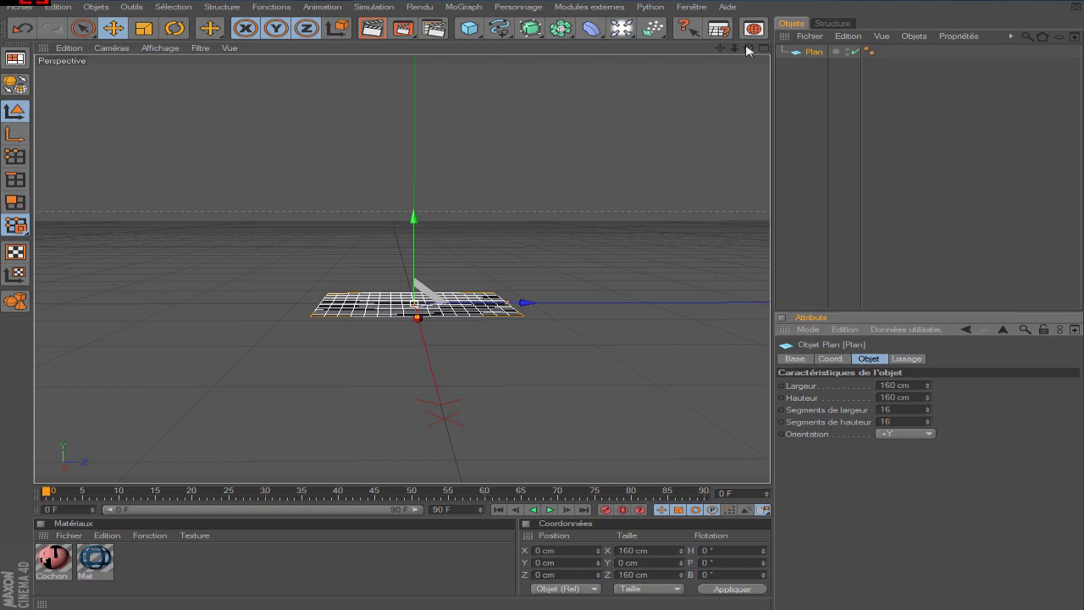
Apply the blue Mat material to the plane and make it editable
drag(748, 51, 92, 460)
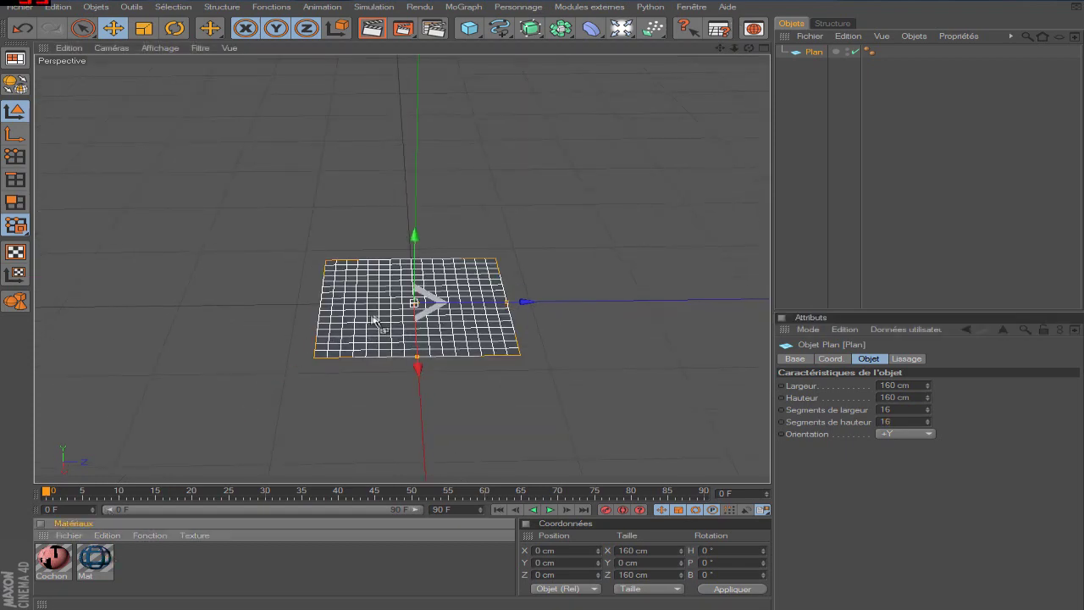
drag(358, 330, 364, 326)
scroll(655, 242, up, 3)
key(c)
click(82, 28)
In Polygon mode, brush-select and delete the central polygons to leave a square hole
click(15, 202)
drag(403, 362, 397, 324)
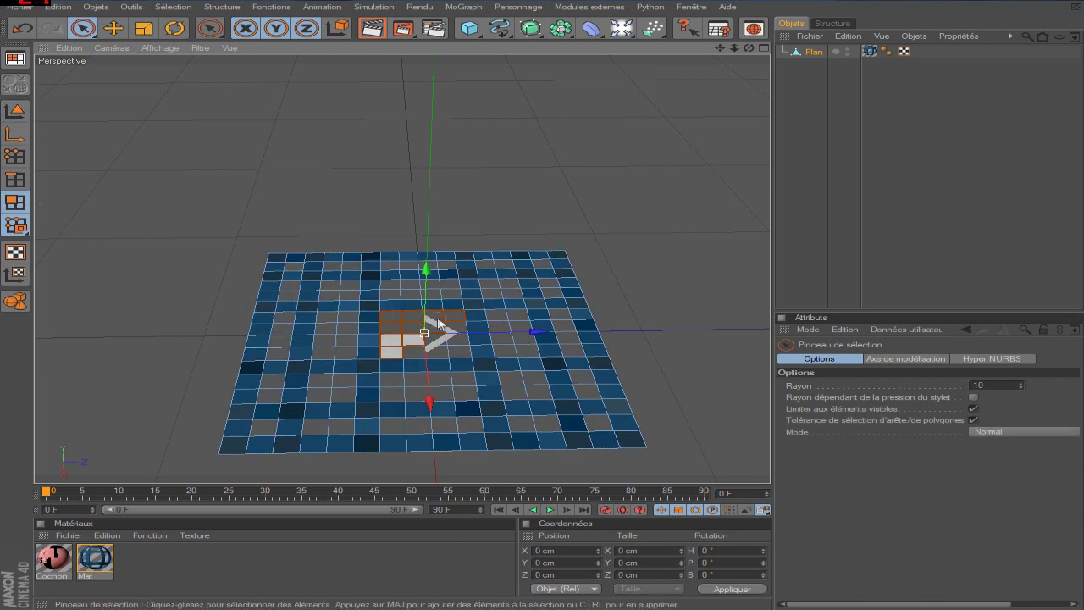
drag(444, 352, 422, 354)
drag(423, 394, 396, 400)
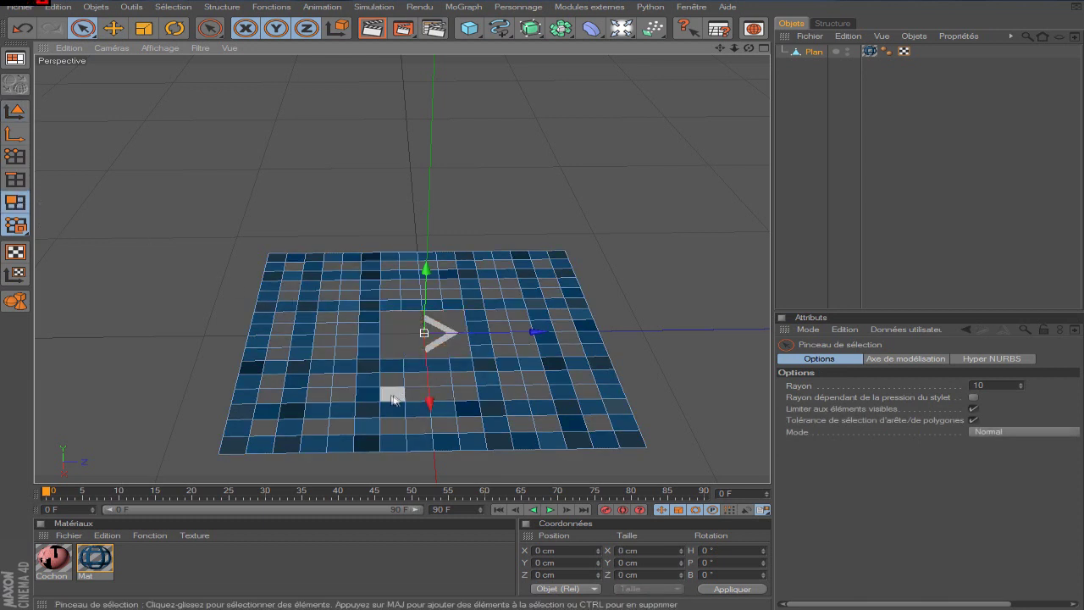
middle_click(462, 387)
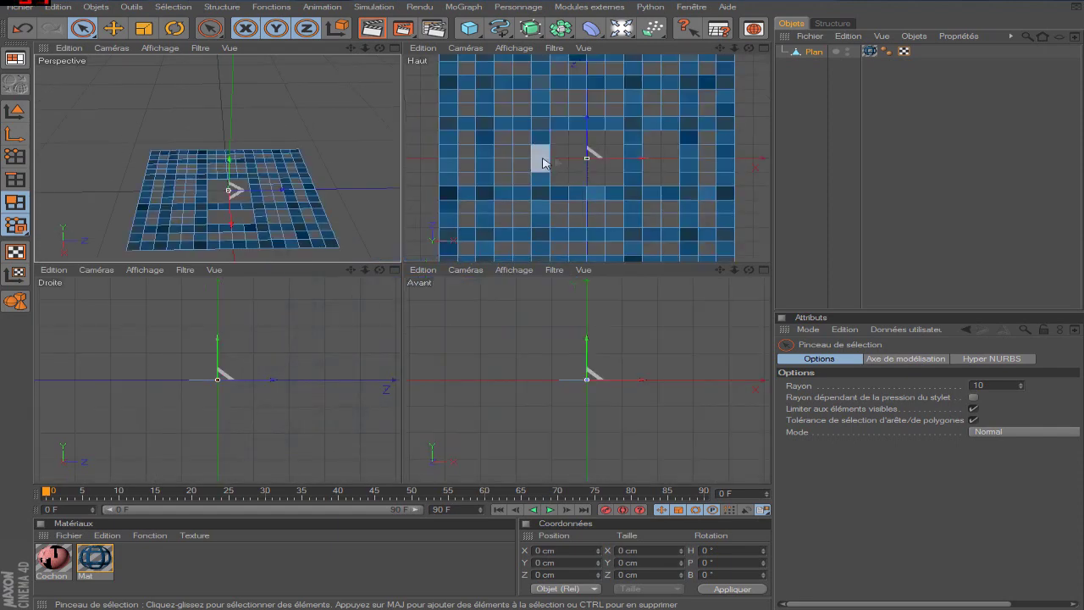
middle_click(557, 158)
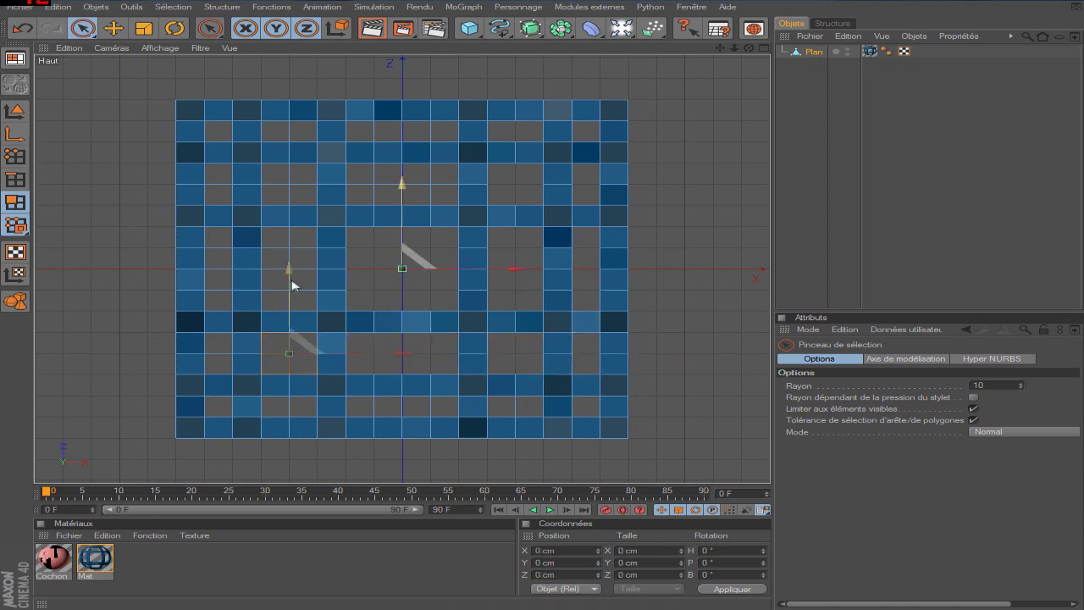
In the Top view, delete more polygons across the plane, forming a lattice of square openings
drag(289, 298, 284, 184)
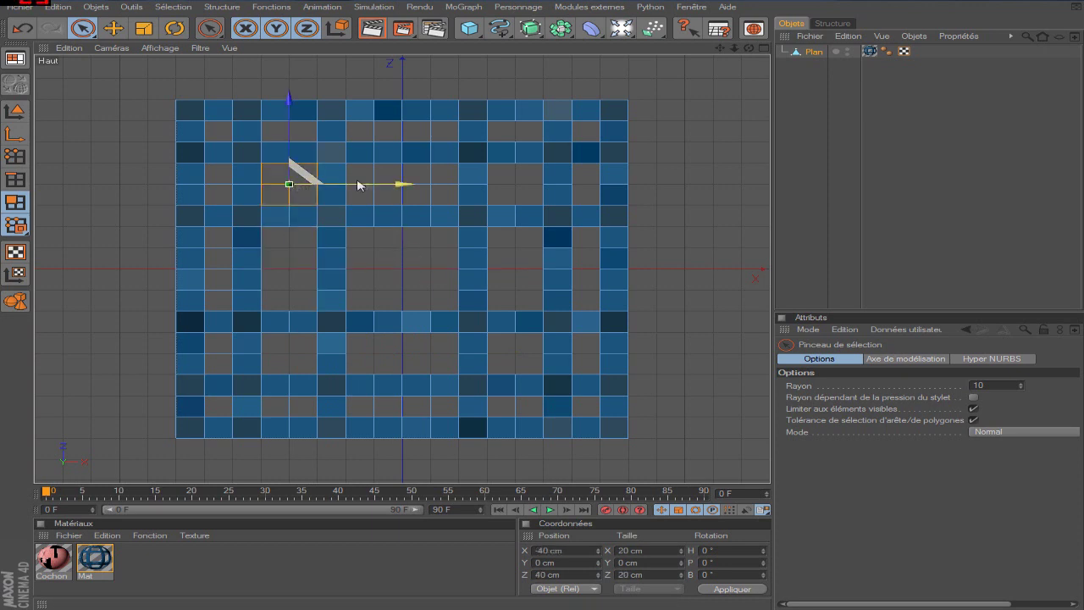
drag(440, 188, 424, 152)
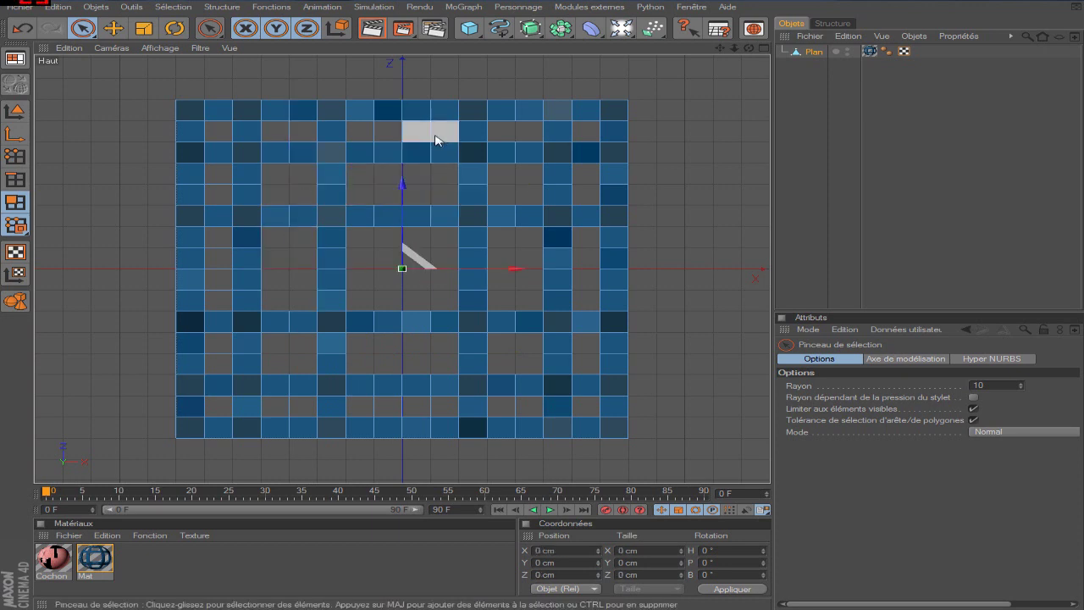
click(405, 156)
ctrl+drag(373, 157, 404, 168)
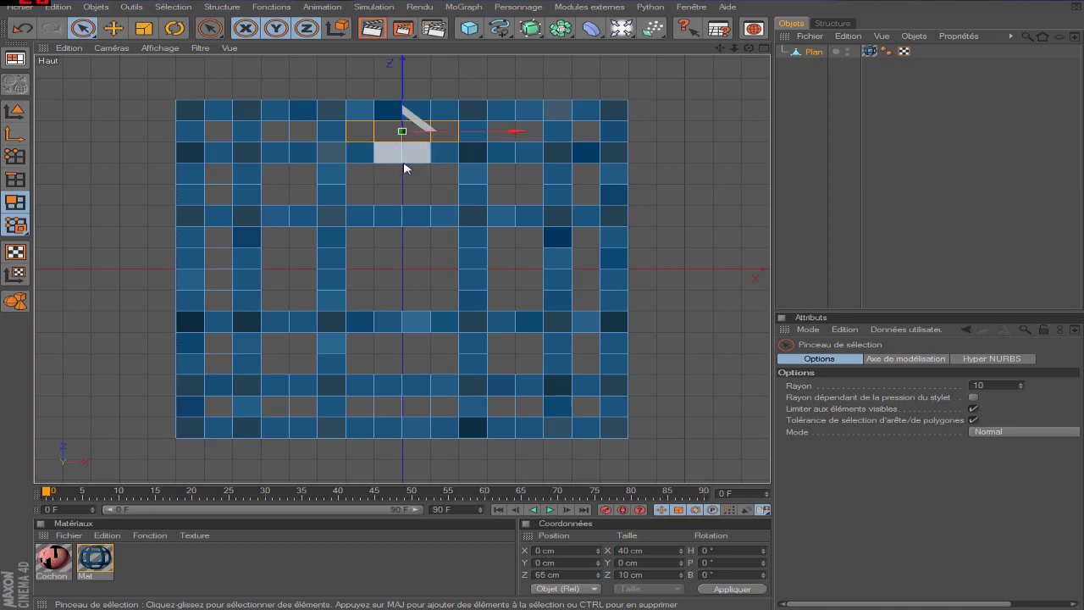
click(203, 96)
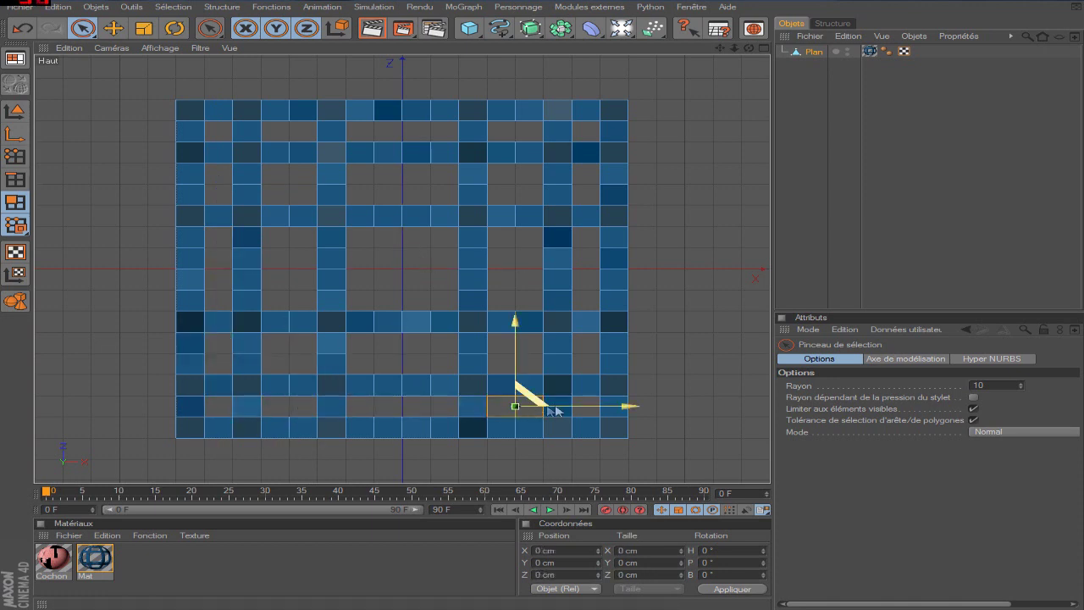
click(585, 405)
key(ctrl+z)
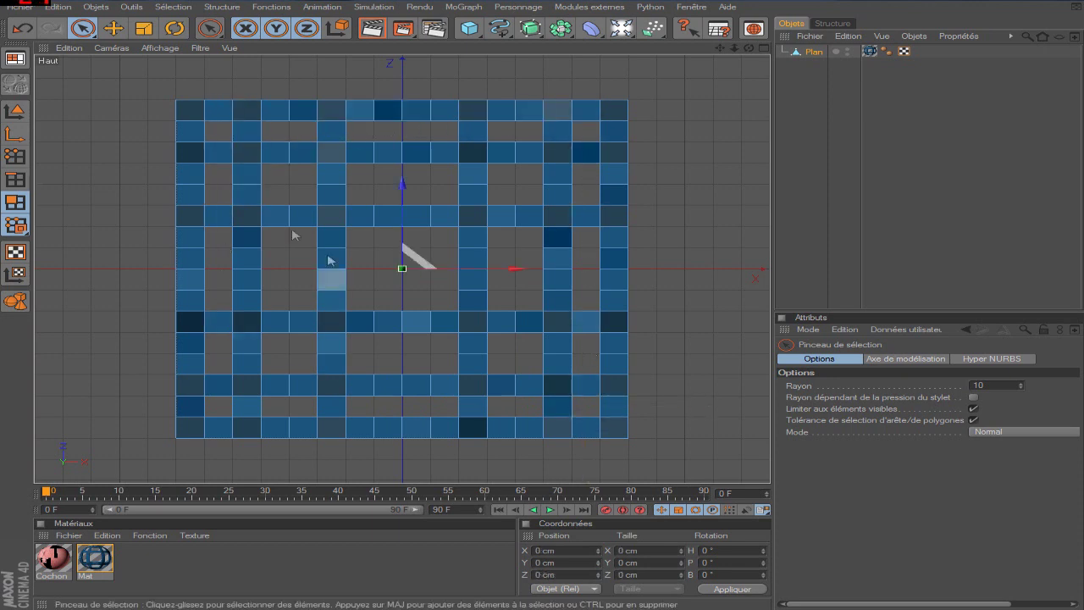
middle_click(661, 91)
middle_click(308, 143)
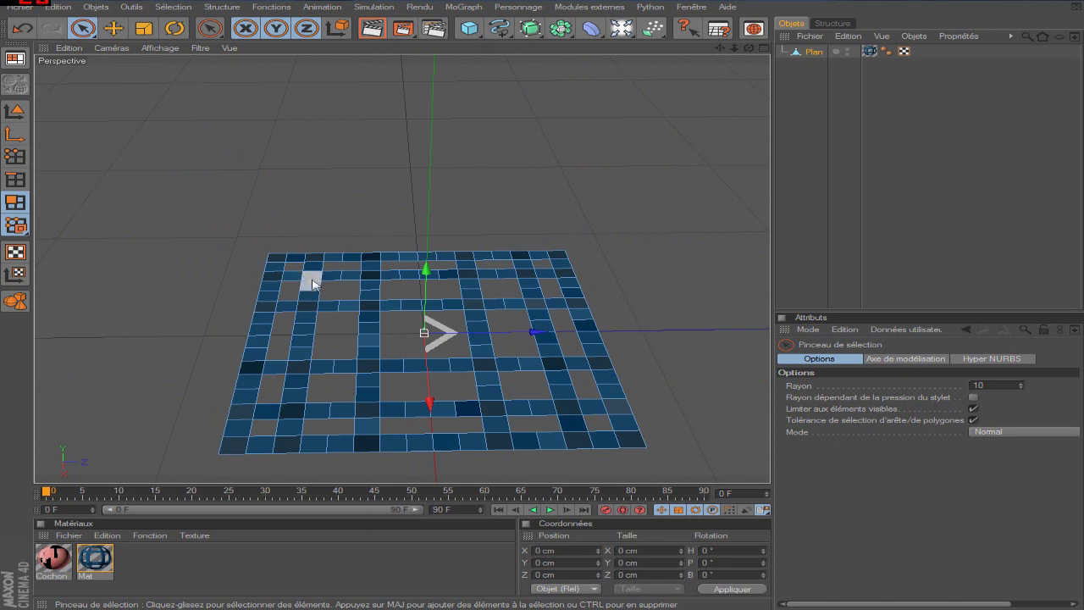
Extrude all the plane's polygons by 10 cm into a thick slab
key(ctrl+a)
right_click(280, 319)
click(309, 410)
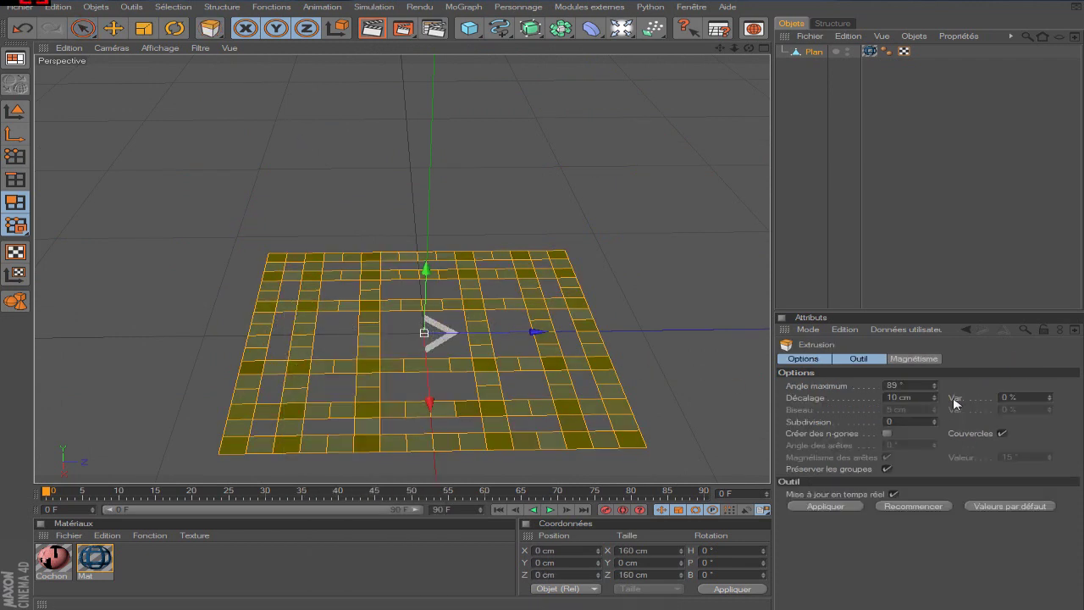
click(856, 501)
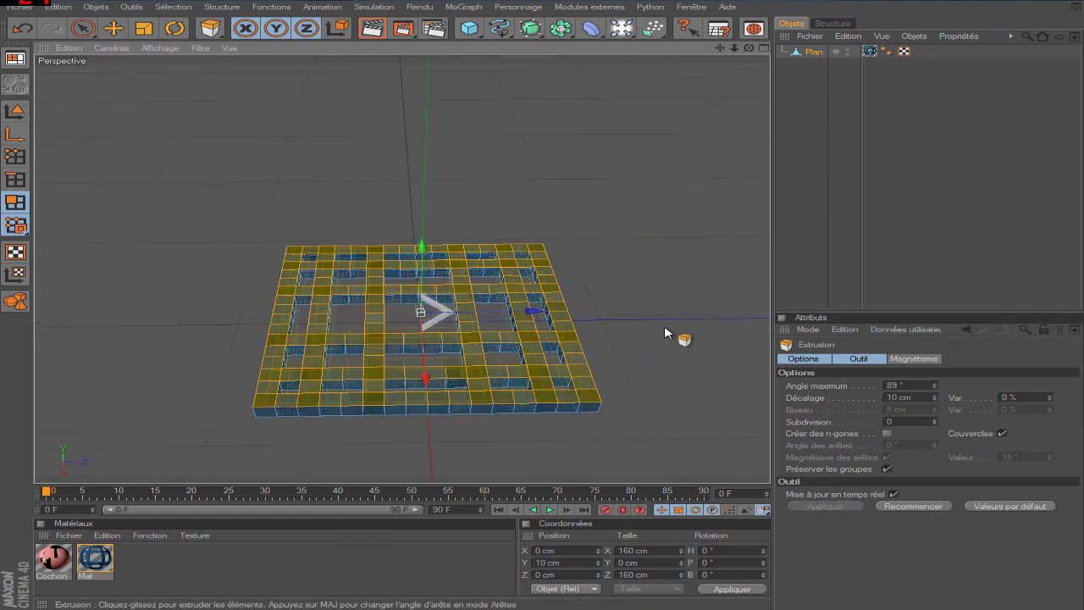
Set the Mat texture tag's projection to Cubique
click(870, 52)
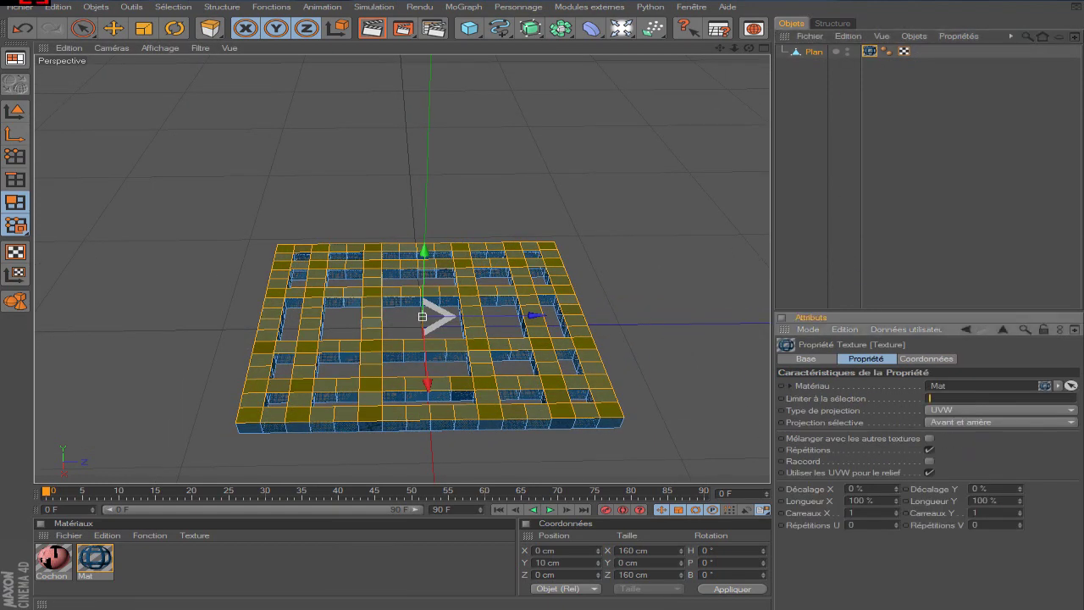
click(974, 410)
click(968, 464)
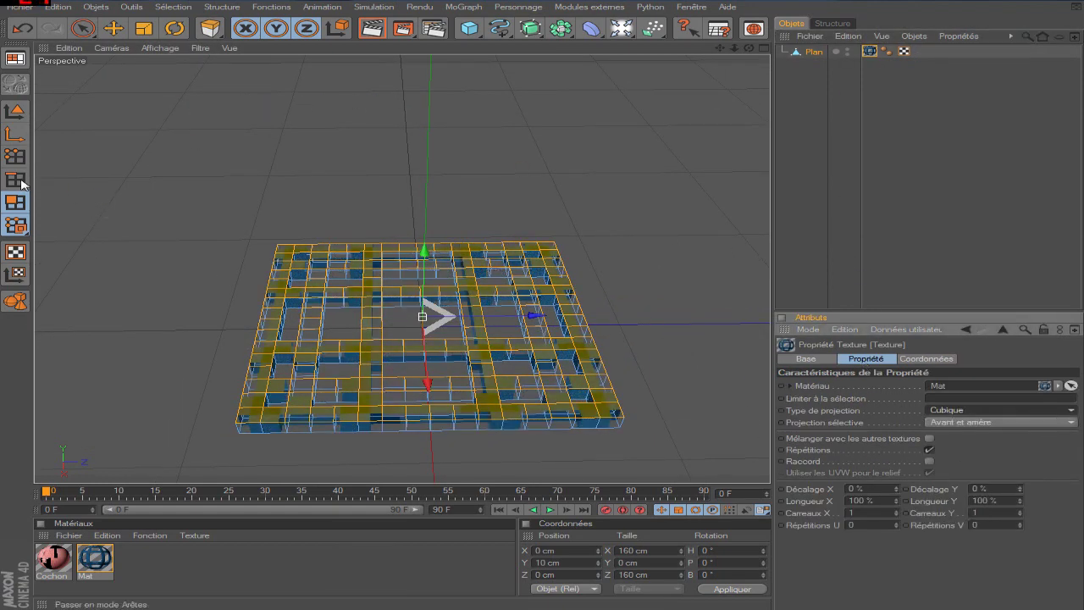
click(142, 31)
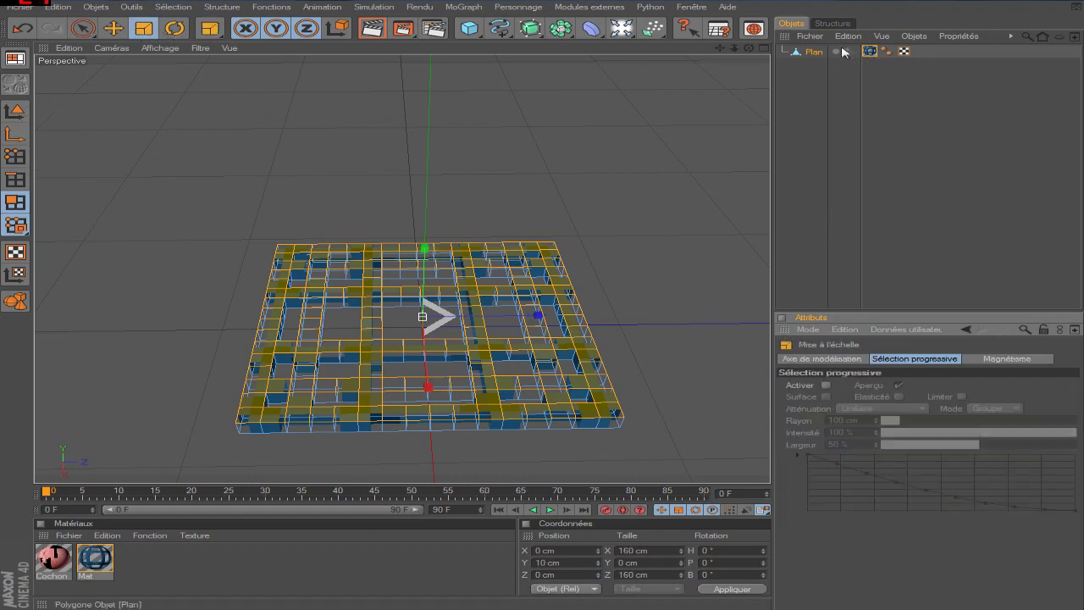
Scale down and lower the cubic projection box so the blue tiles fit the plate
click(14, 252)
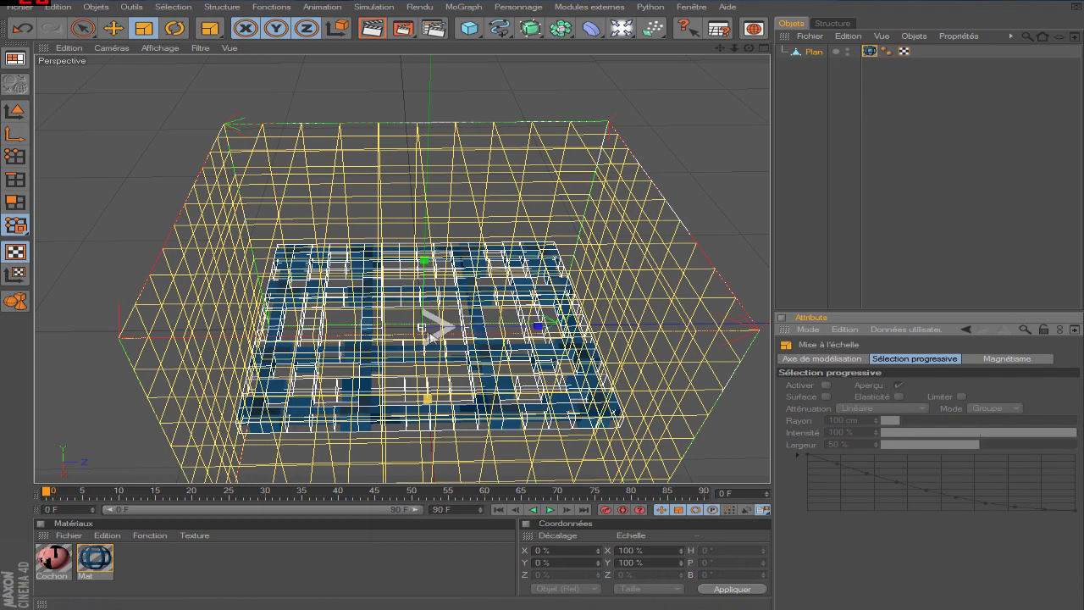
drag(430, 331, 399, 332)
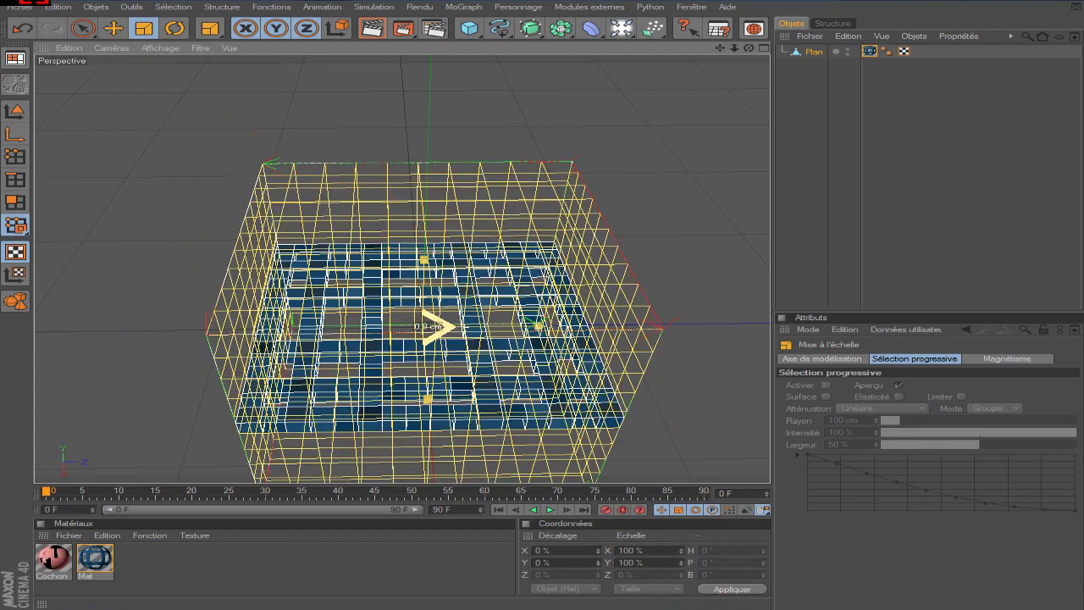
drag(749, 48, 745, 110)
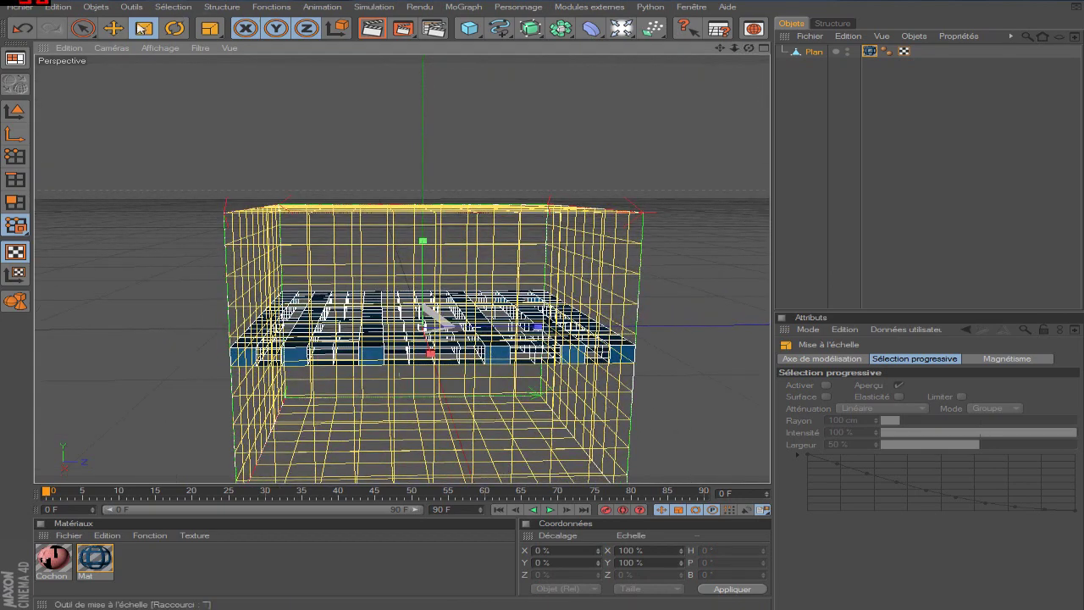
key(e)
drag(422, 243, 429, 272)
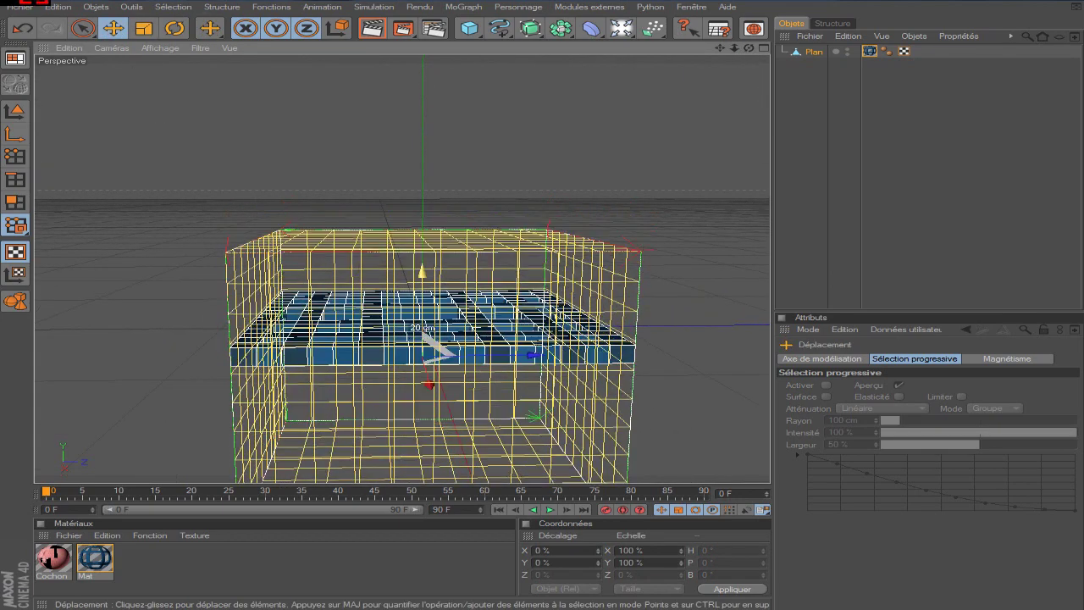
click(811, 52)
drag(748, 48, 728, 26)
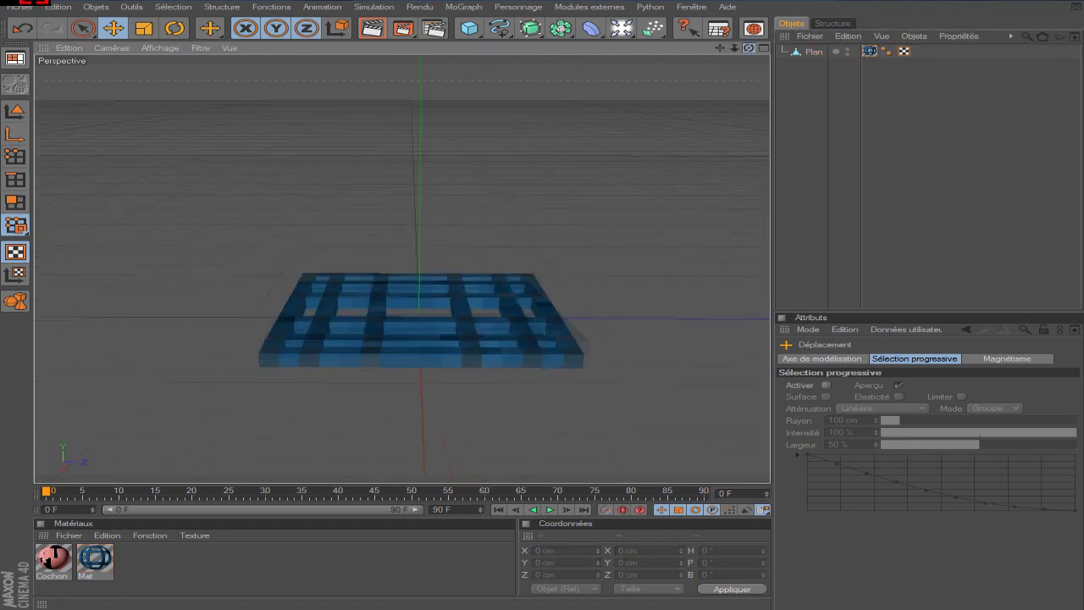
click(811, 52)
click(14, 111)
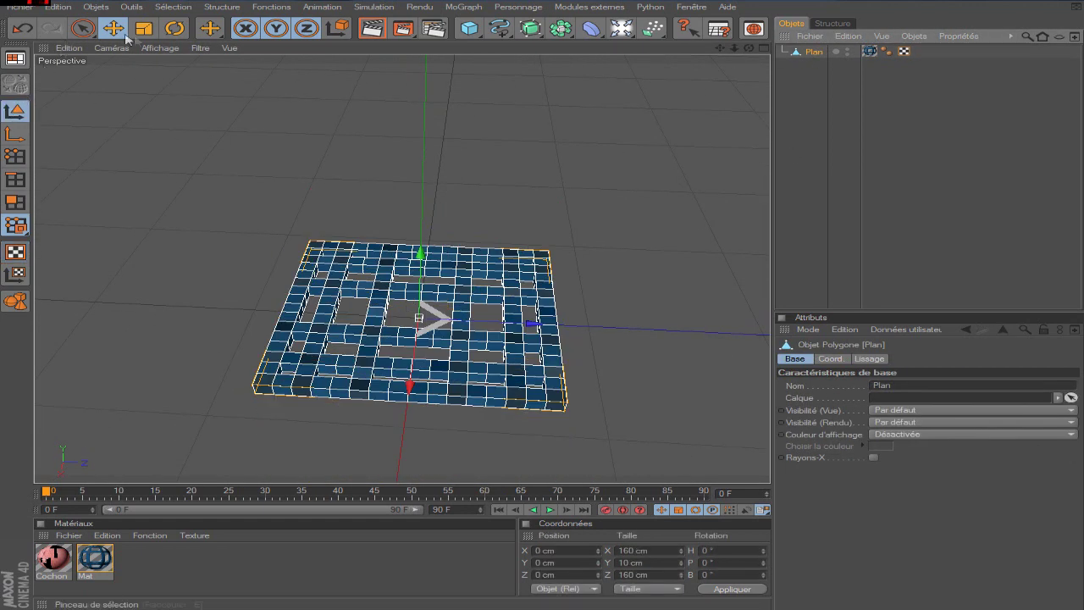
Duplicate the plate and raise the copy to Y 160 cm
key(ctrl+c)
key(ctrl+v)
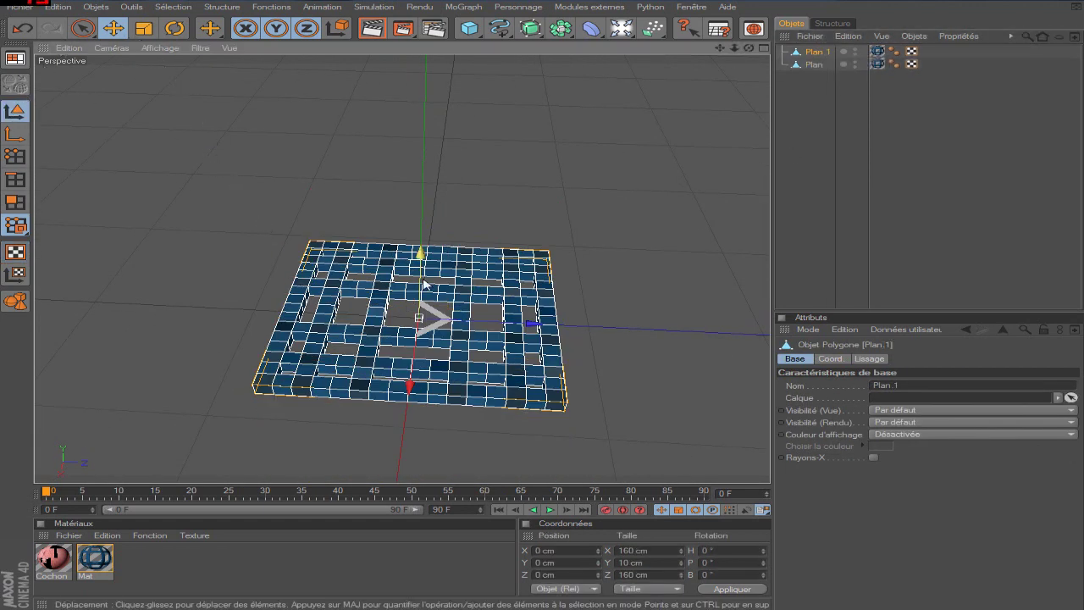
drag(426, 285, 426, 163)
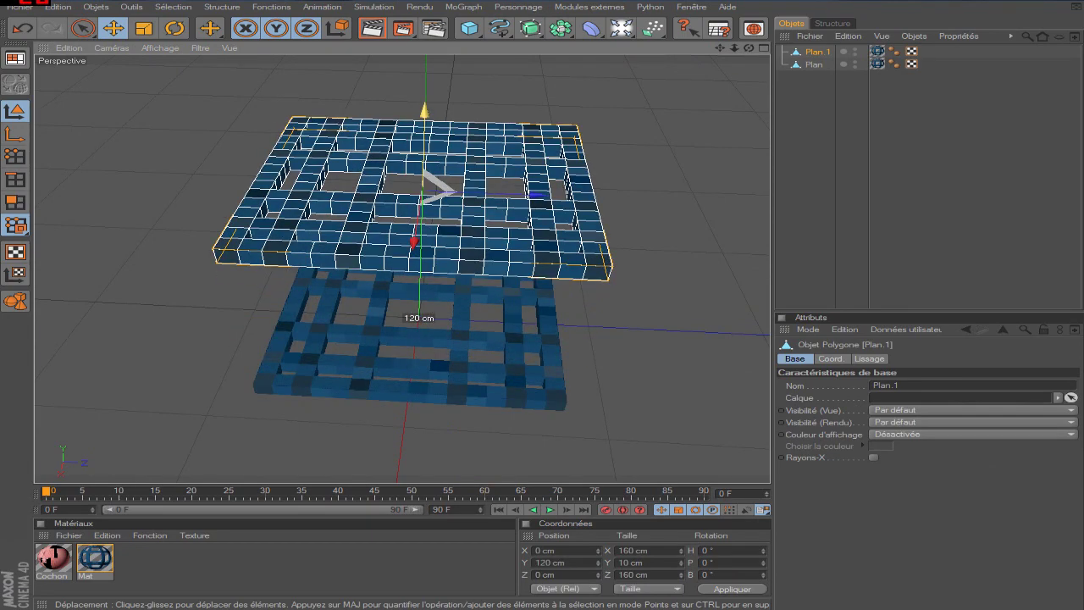
drag(426, 163, 426, 119)
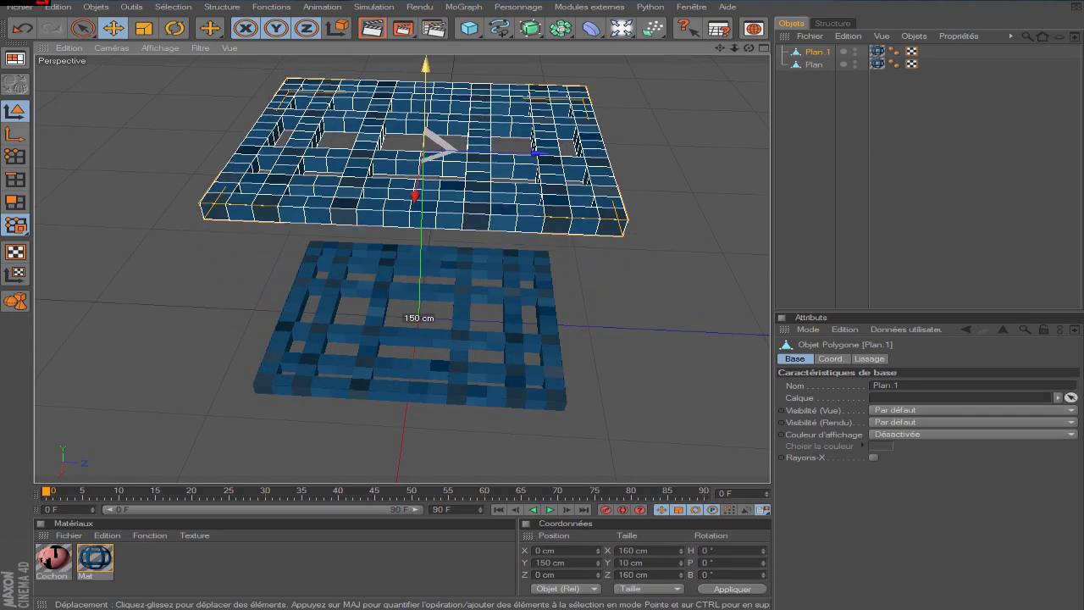
drag(423, 288, 424, 273)
scroll(418, 174, down, 2)
Select both plates and paste two more copies
shift+click(814, 65)
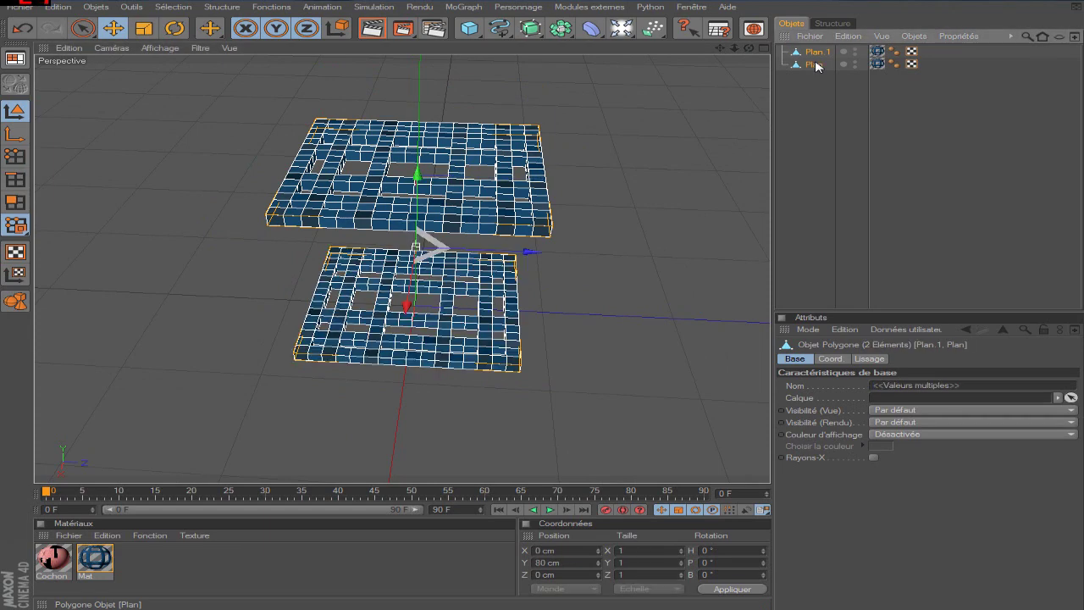
key(ctrl+c)
key(ctrl+v)
Rotate the two new copies 90° into vertical side walls
key(r)
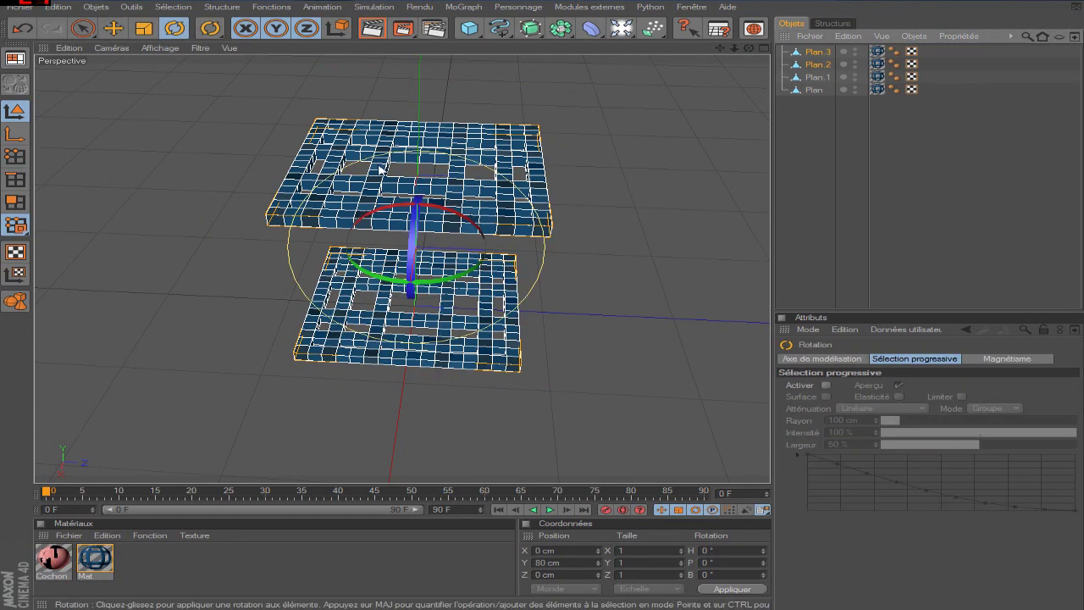
drag(415, 236, 410, 292)
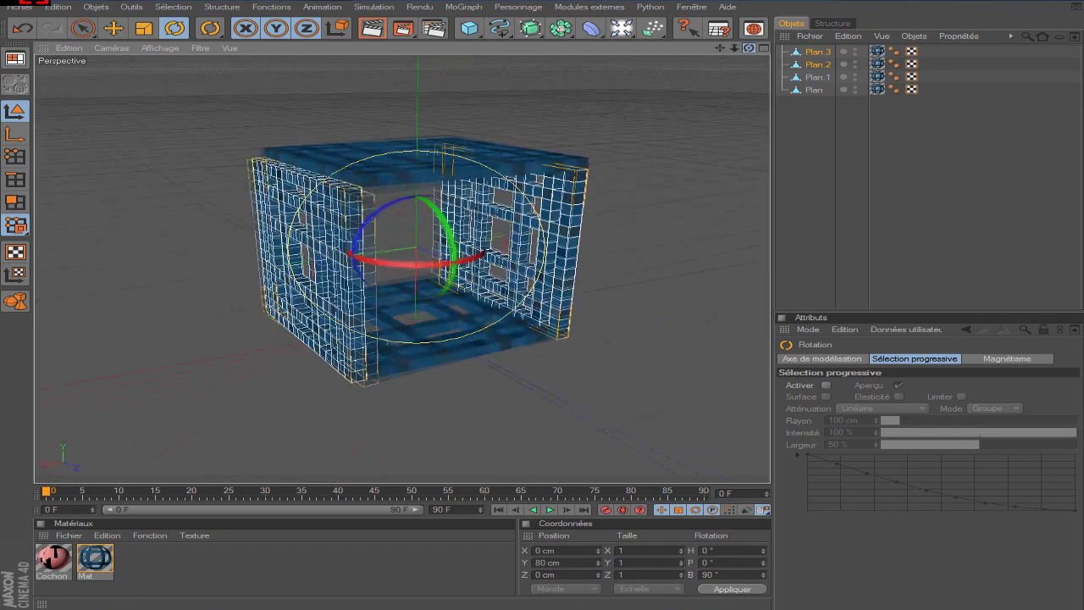
drag(749, 48, 737, 39)
click(803, 124)
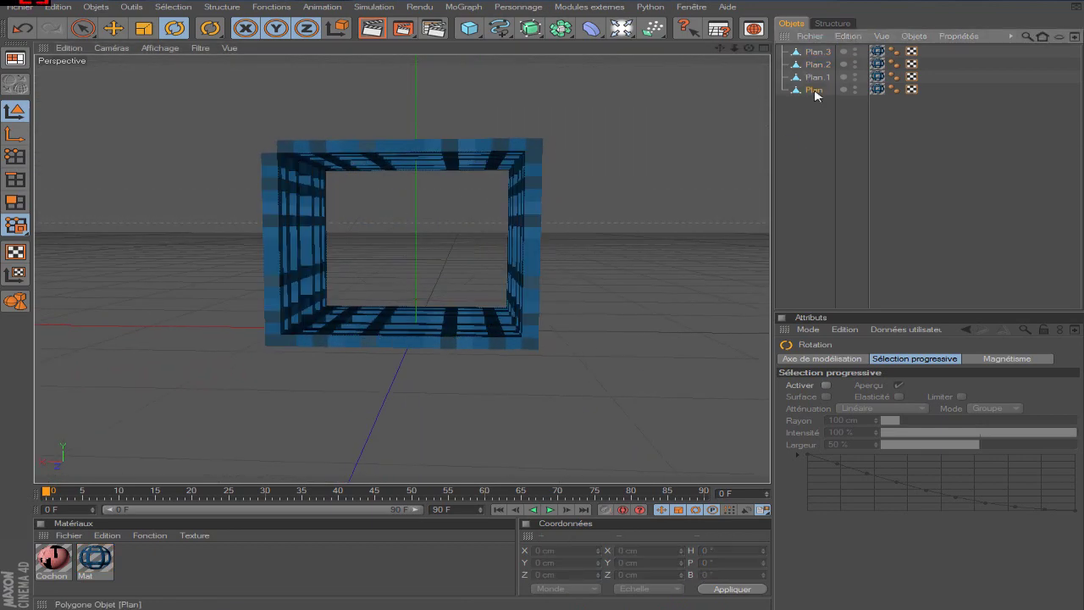
Slide the left wall Plan.3 inward to X 70 cm
click(814, 89)
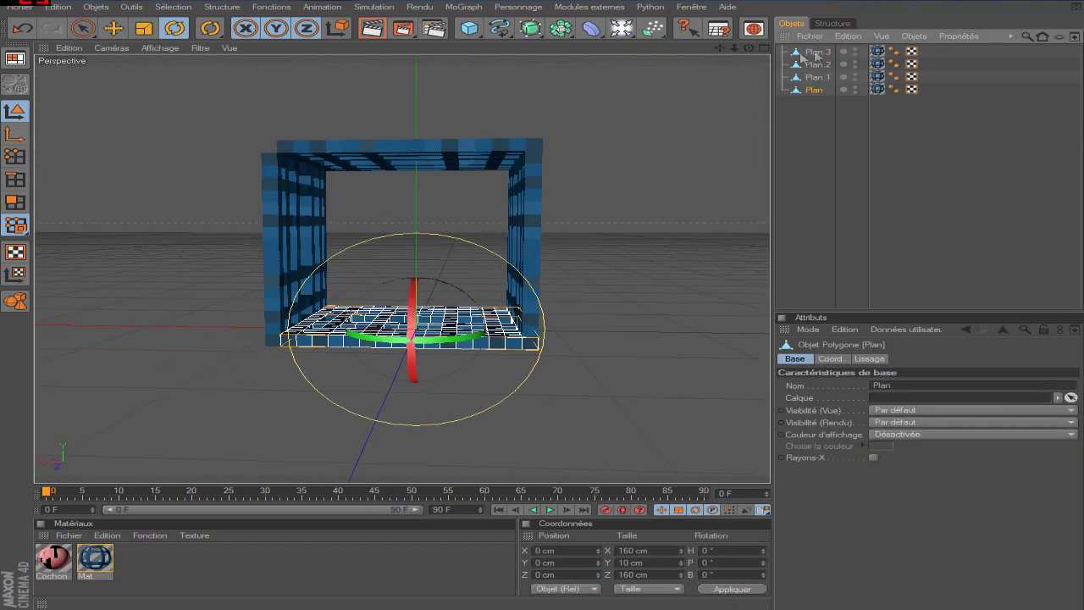
click(815, 51)
click(113, 28)
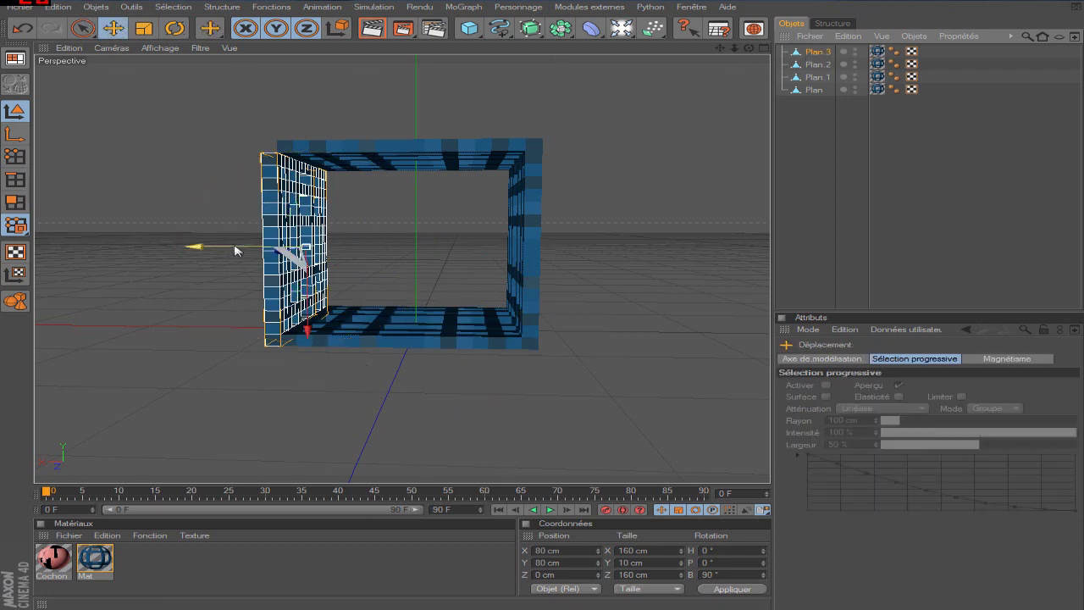
drag(236, 251, 252, 250)
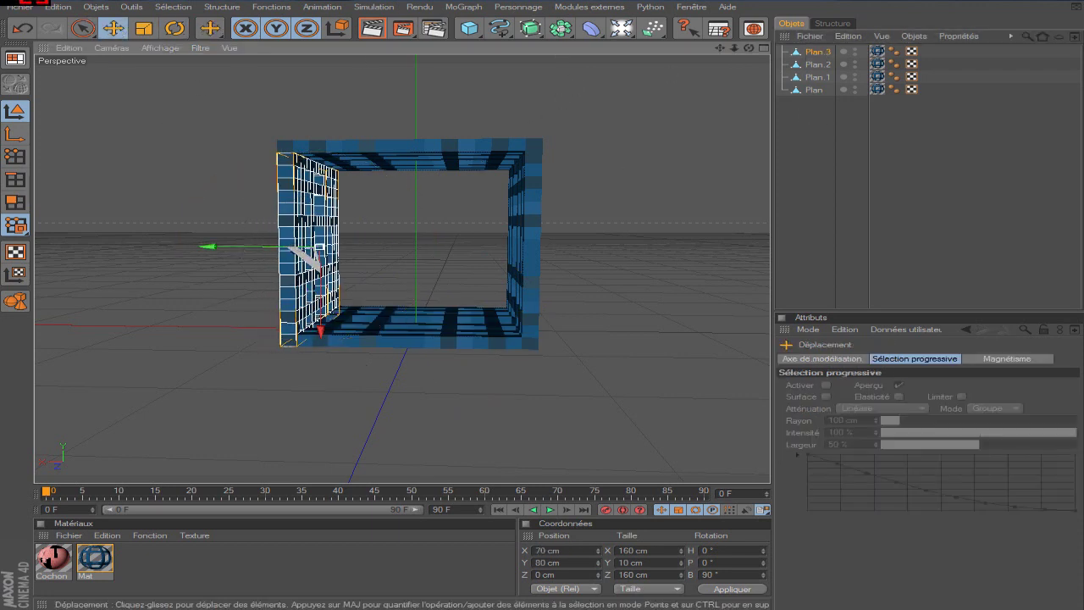
click(399, 161)
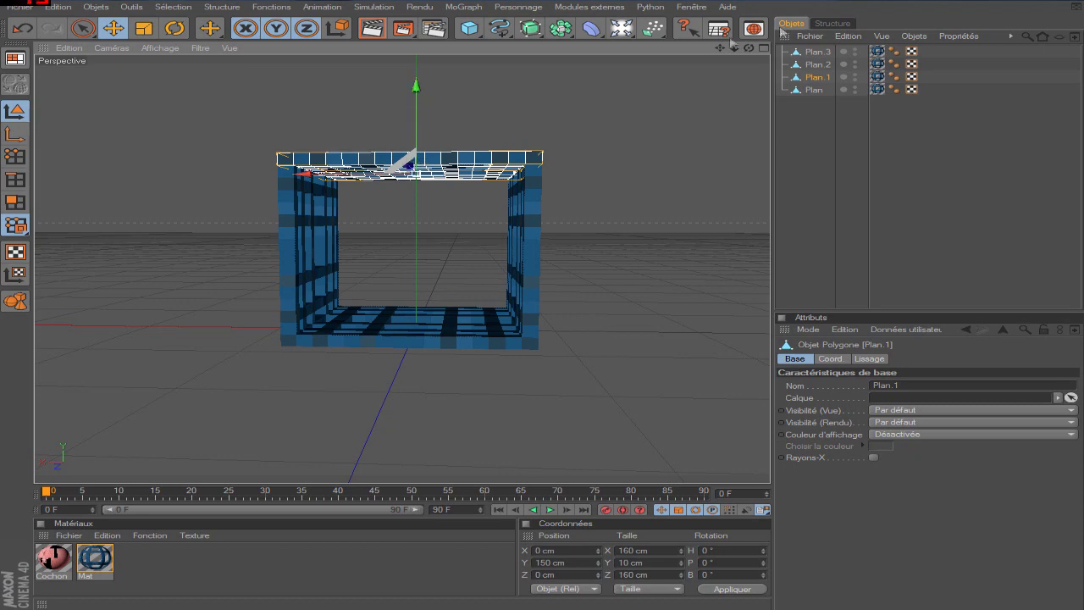
Duplicate the top and bottom planes and stand the copies upright at -90° pitch
ctrl+click(815, 91)
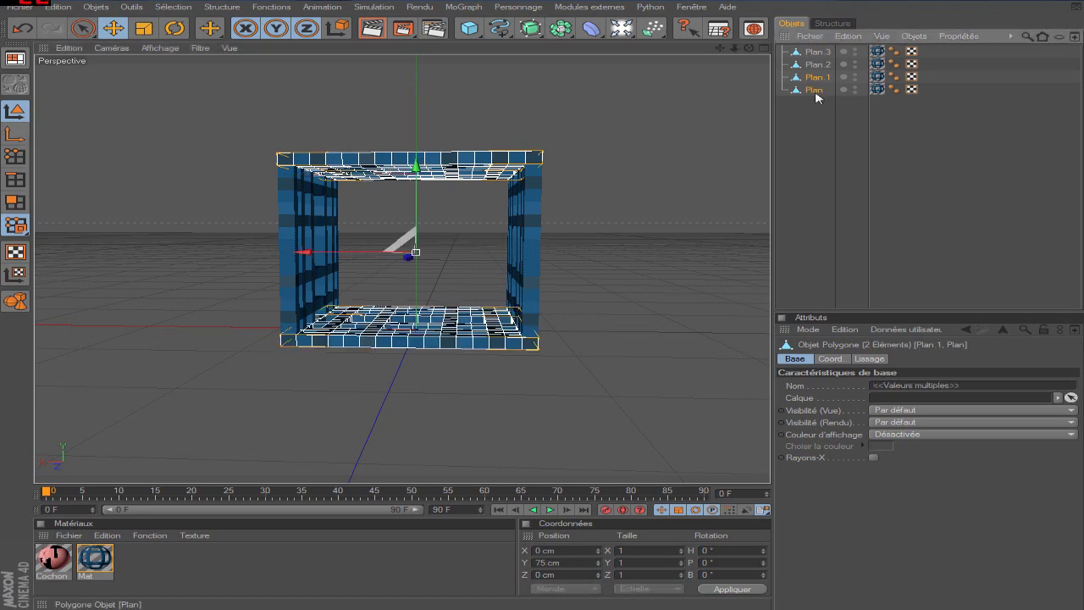
key(ctrl+v)
click(174, 28)
drag(415, 210, 395, 288)
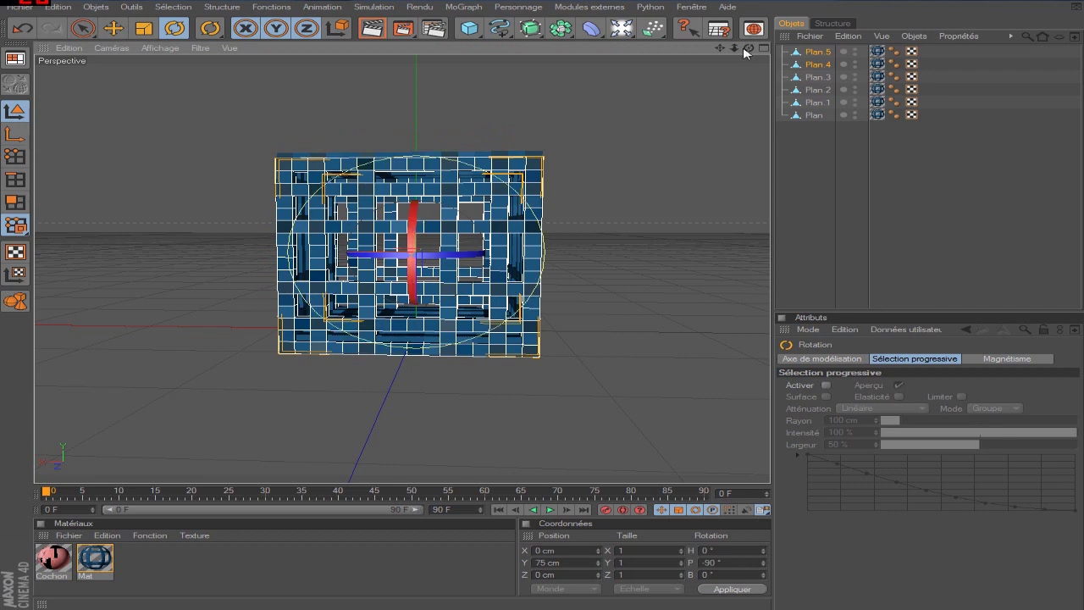
drag(747, 52, 678, 37)
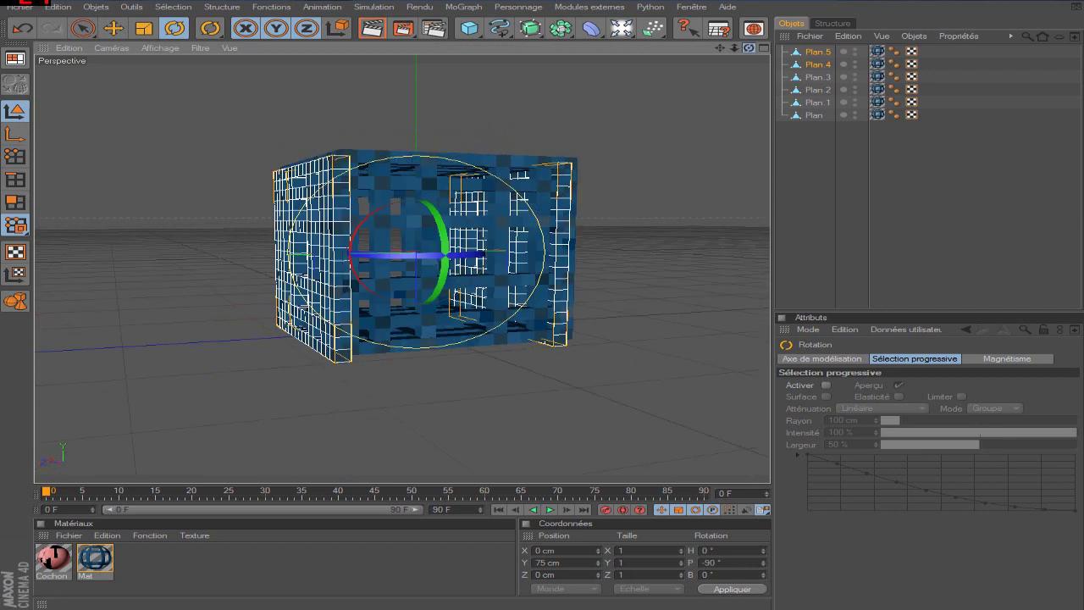
Position the upright copies as front and back walls, entering 0 for one coordinate
click(113, 28)
drag(422, 279, 398, 250)
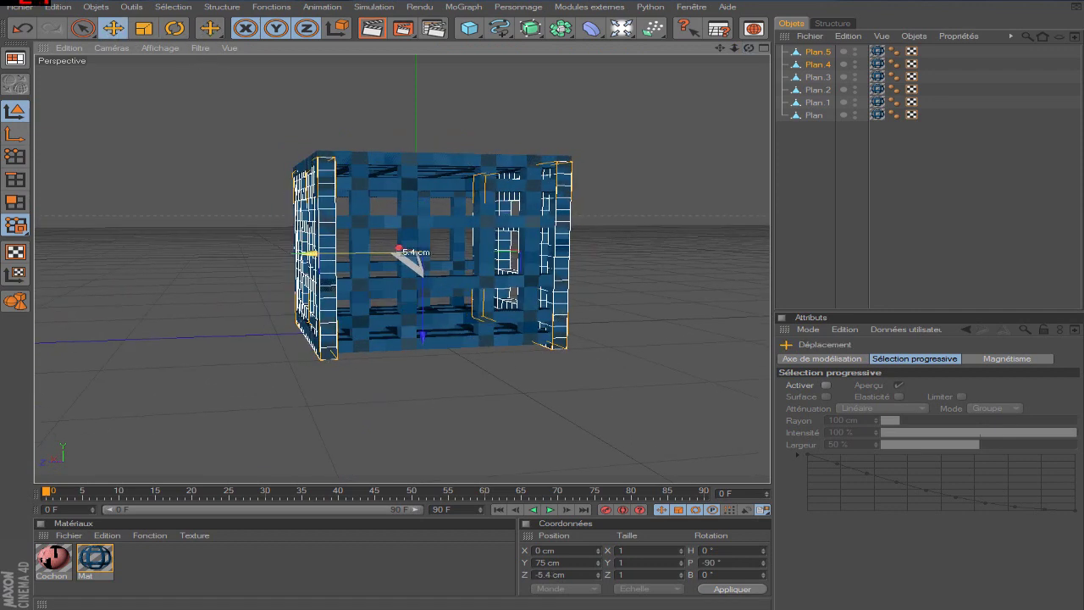
drag(423, 322, 423, 305)
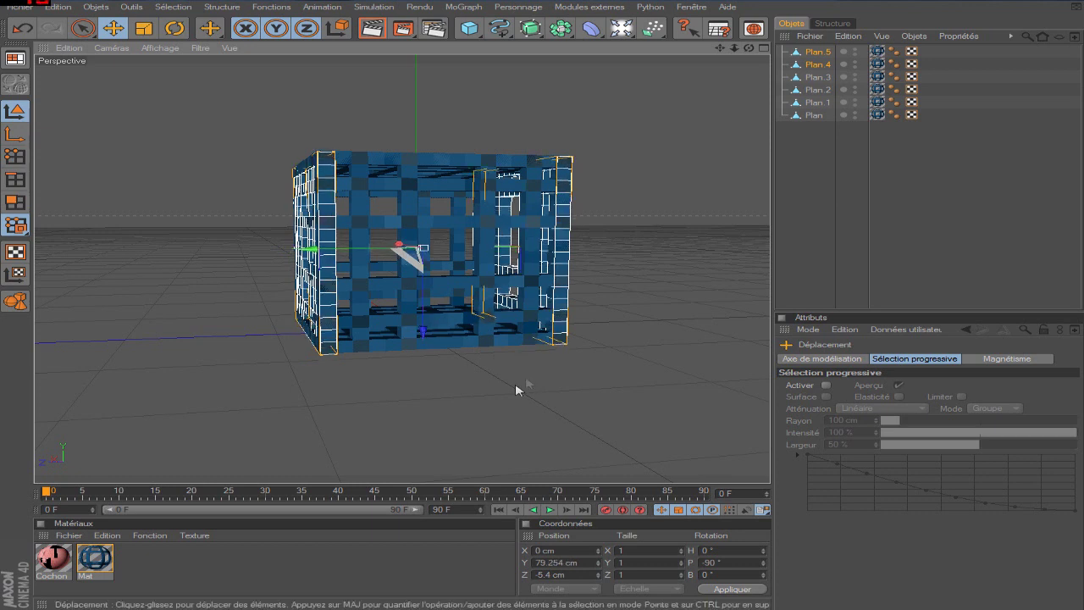
click(566, 562)
text(8)
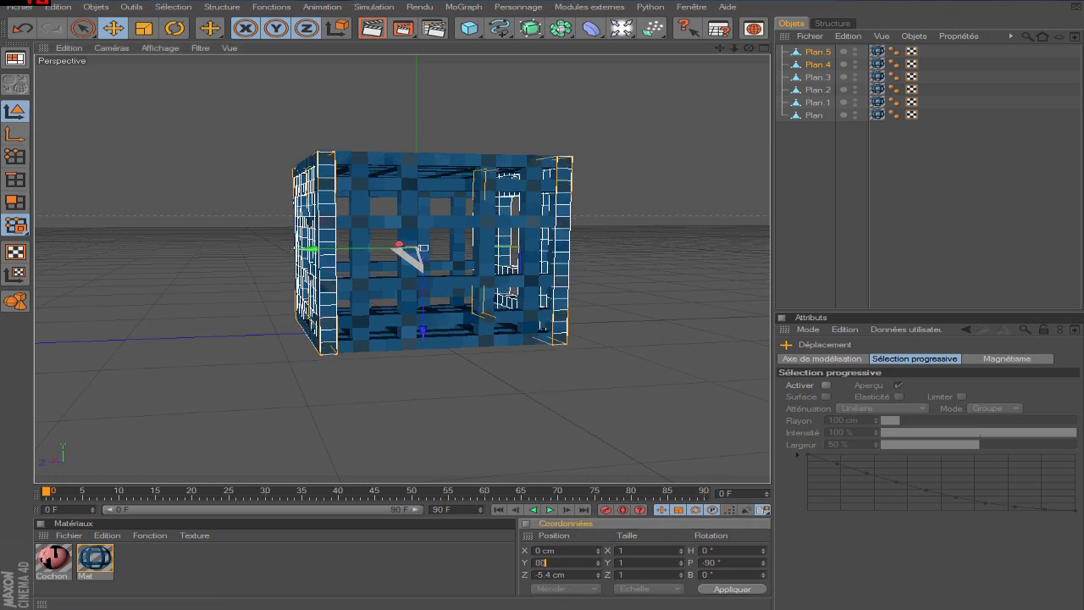
text(0)
key(Return)
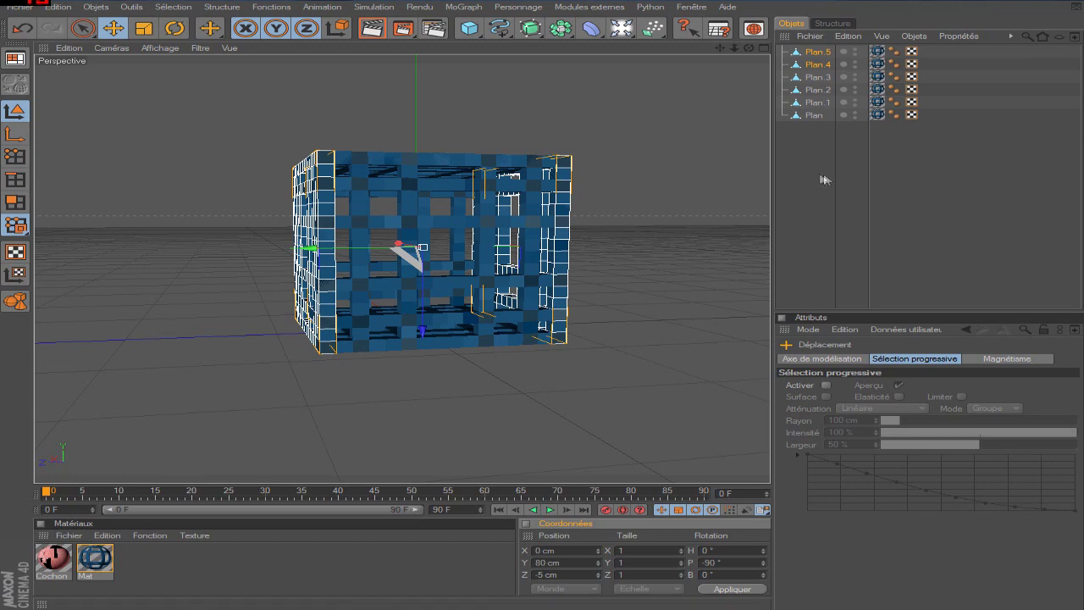
click(813, 176)
mouse_move(793, 143)
mouse_down()
mouse_move(813, 118)
mouse_move(815, 52)
mouse_up()
Connect the six wall planes into one object, Plan.6, and select all its points
right_click(815, 53)
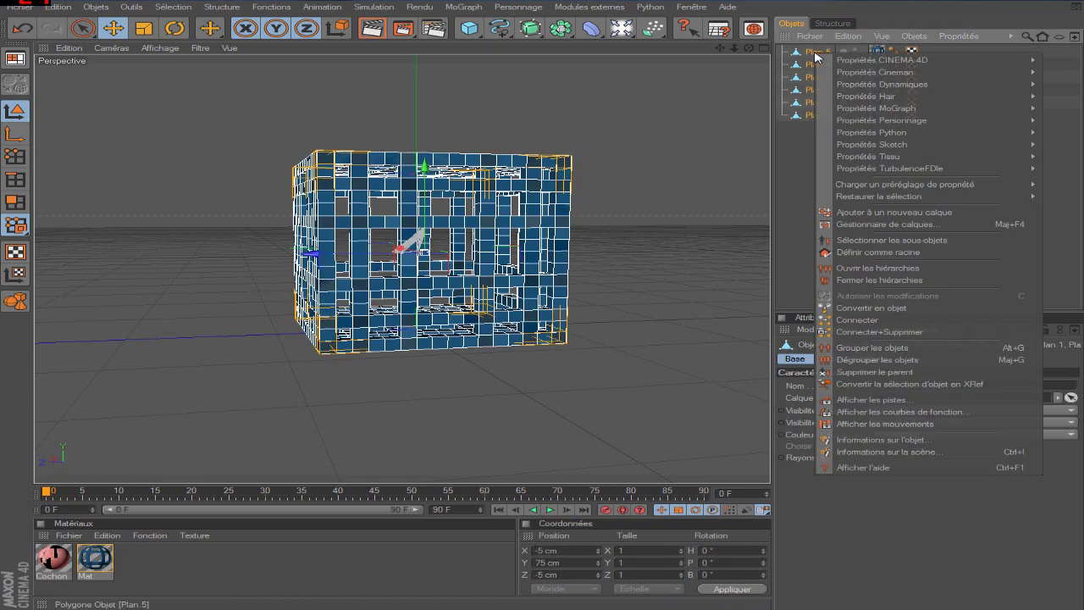
click(906, 337)
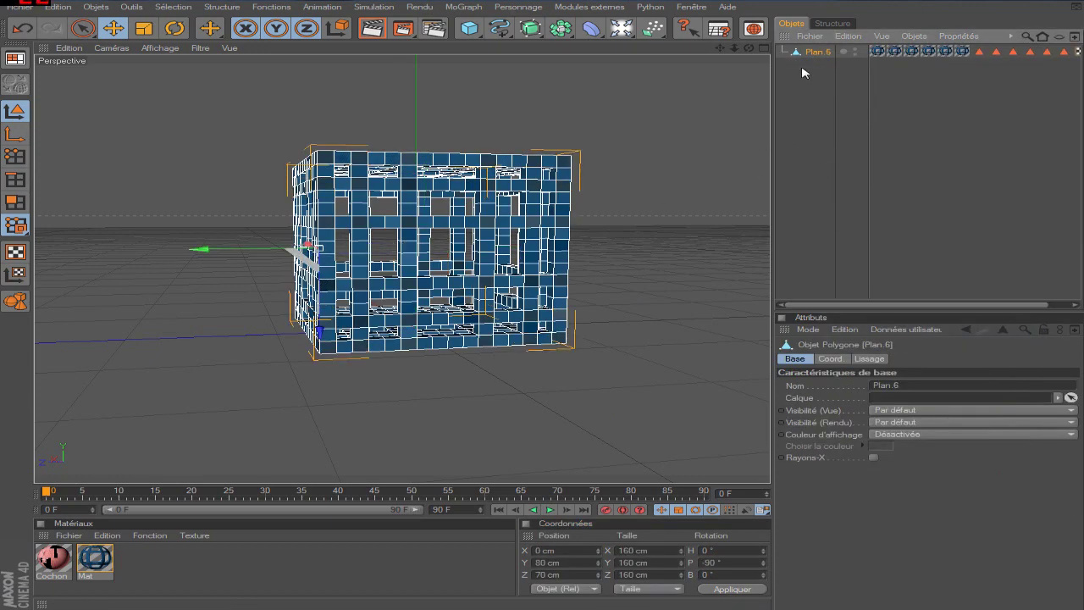
click(16, 154)
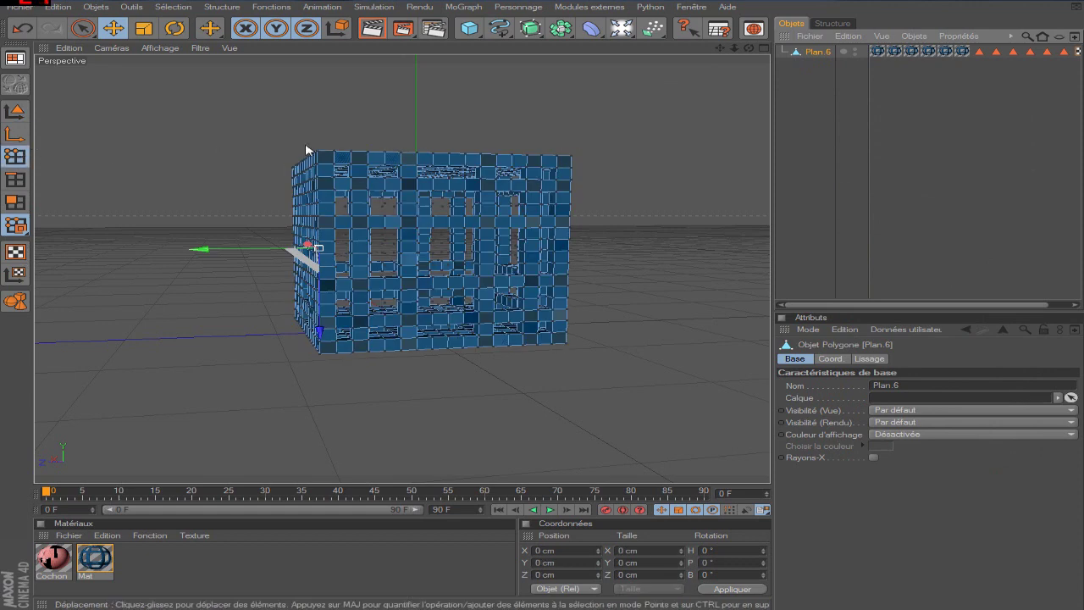
key(ctrl+a)
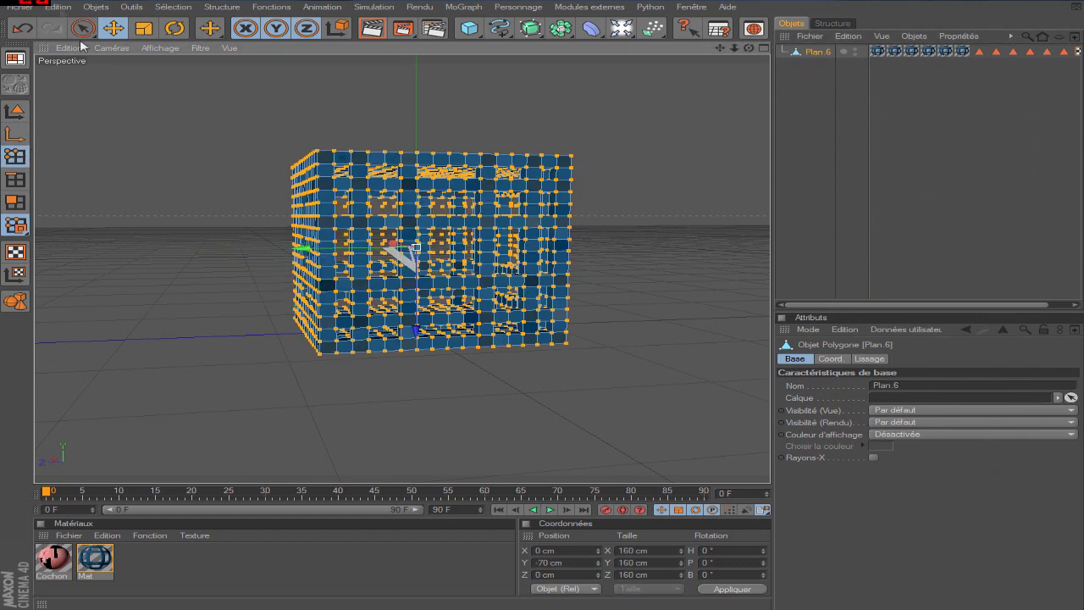
Optimise the cage mesh to weld its duplicate points
right_click(303, 288)
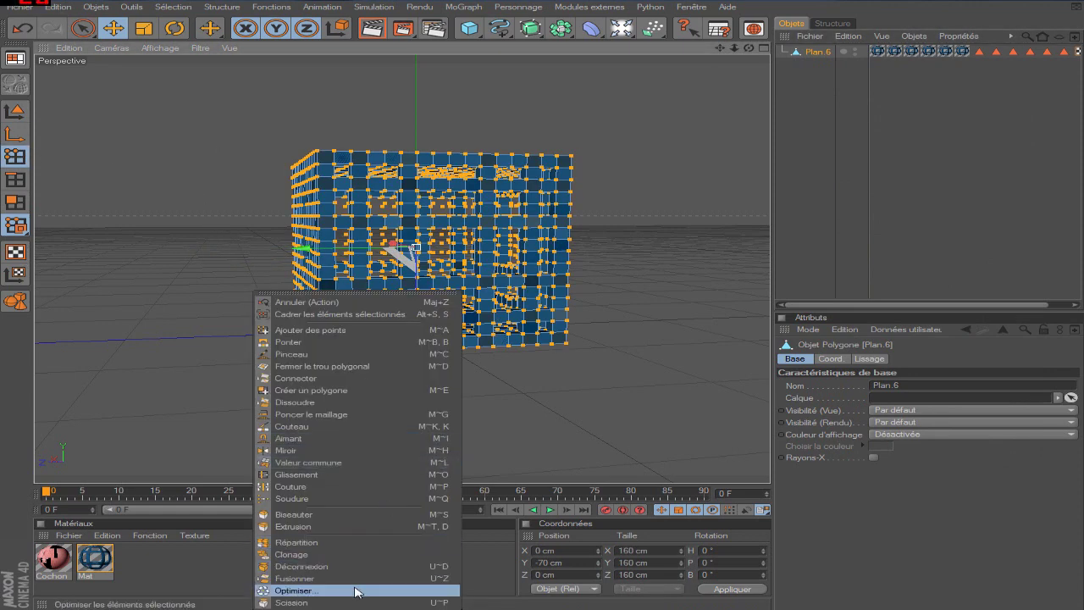
click(293, 591)
click(324, 598)
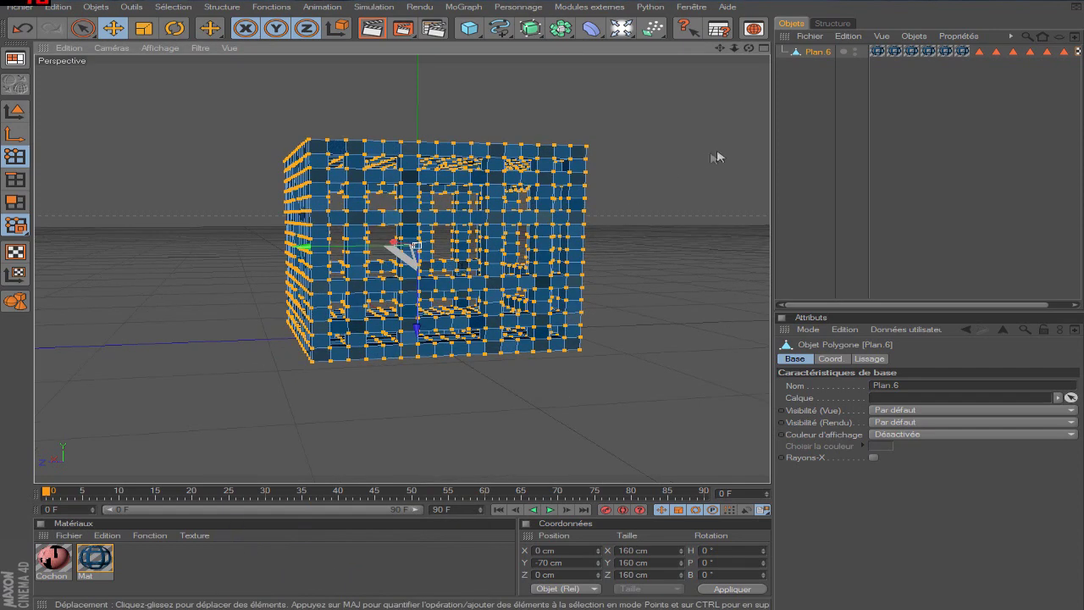
click(728, 164)
scroll(729, 164, up, 2)
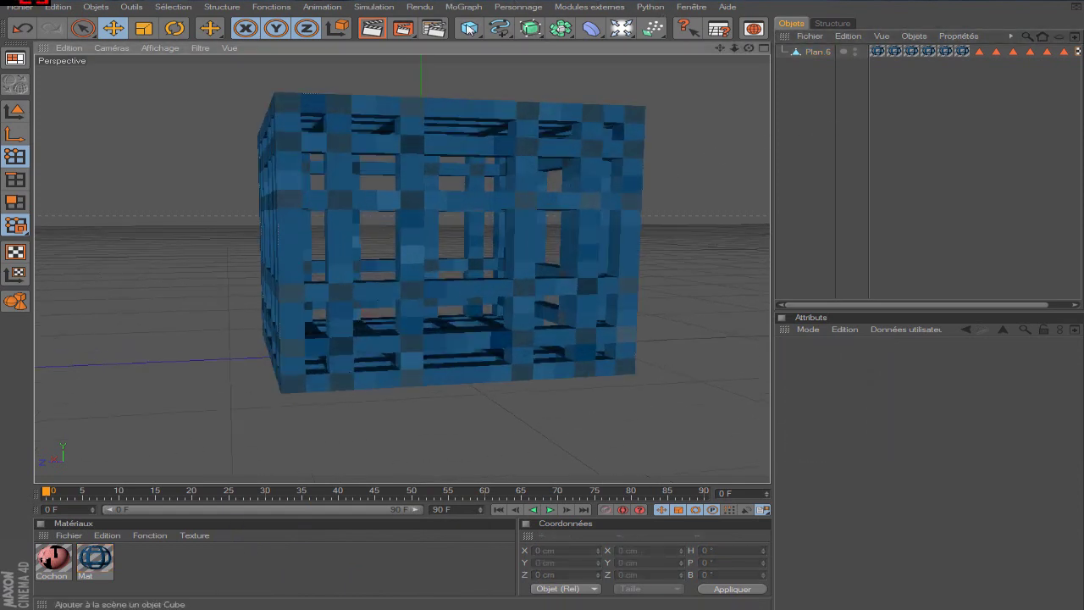
click(818, 51)
Move Plan.6 down to Position Y 10 cm, then add an empty null named Neutre
key(e)
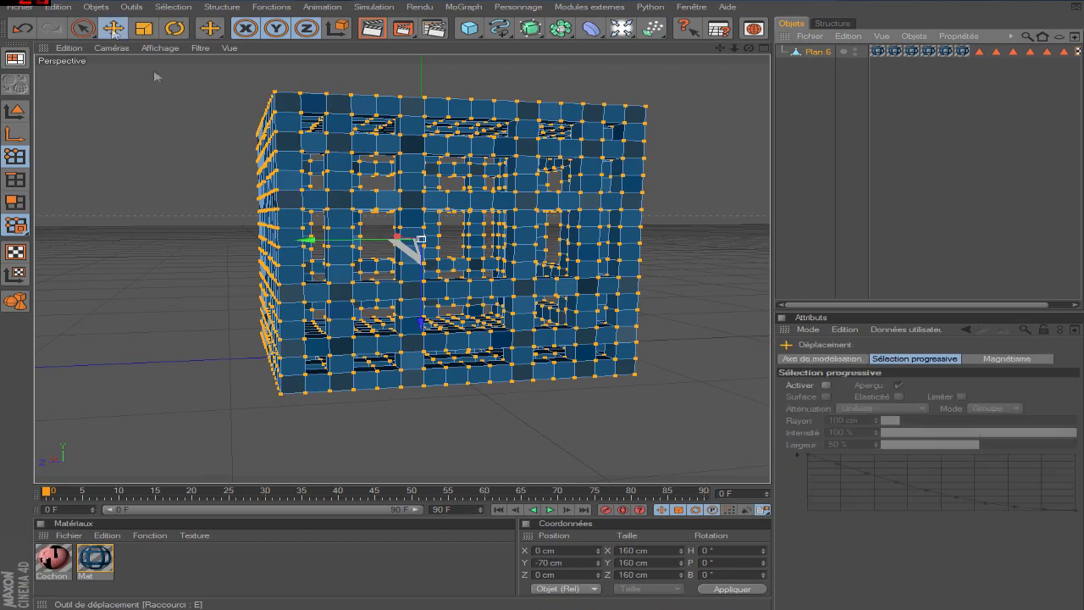
mouse_move(421, 324)
mouse_down()
mouse_move(421, 477)
mouse_move(423, 292)
mouse_up()
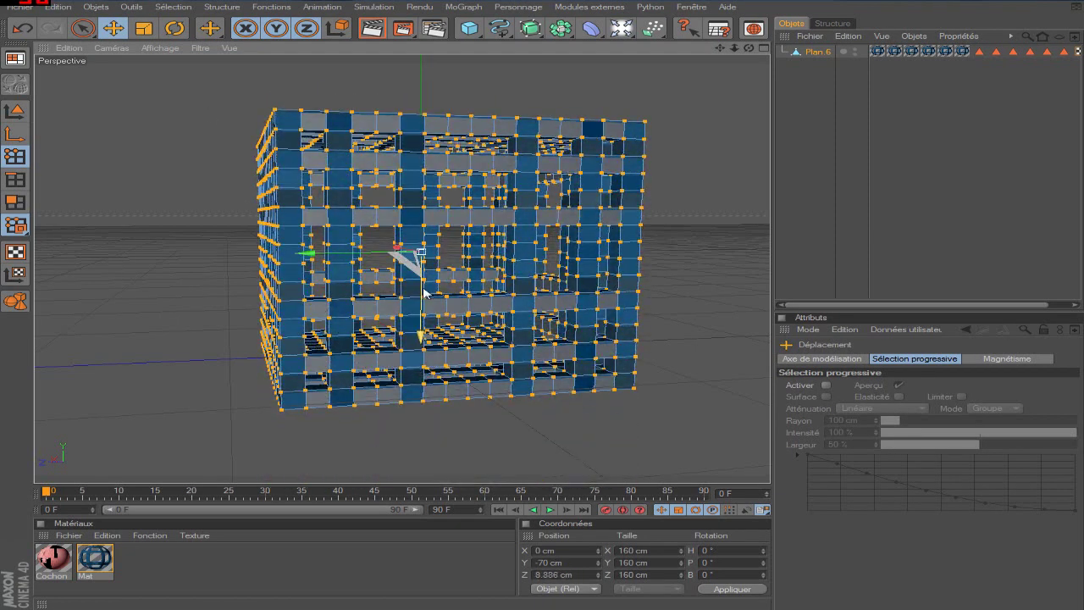
key(Return)
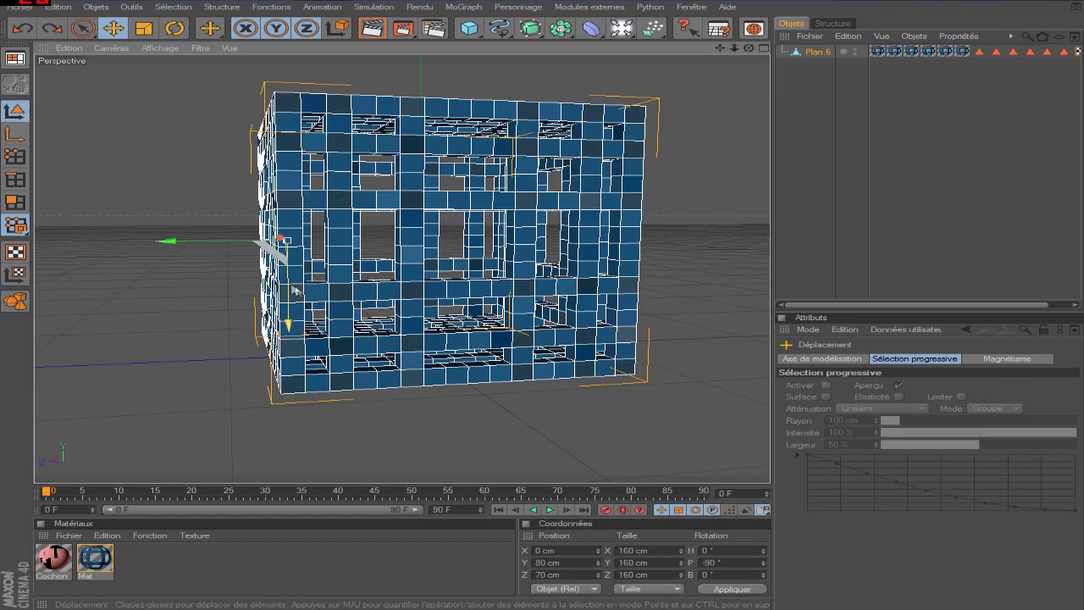
drag(297, 291, 288, 338)
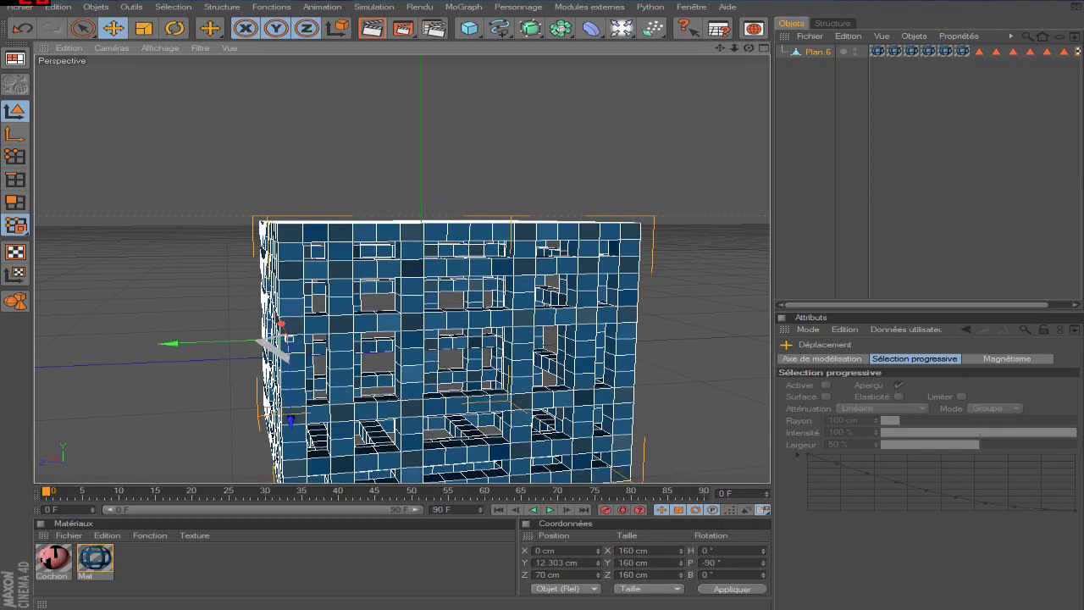
double_click(556, 562)
text(10)
key(Return)
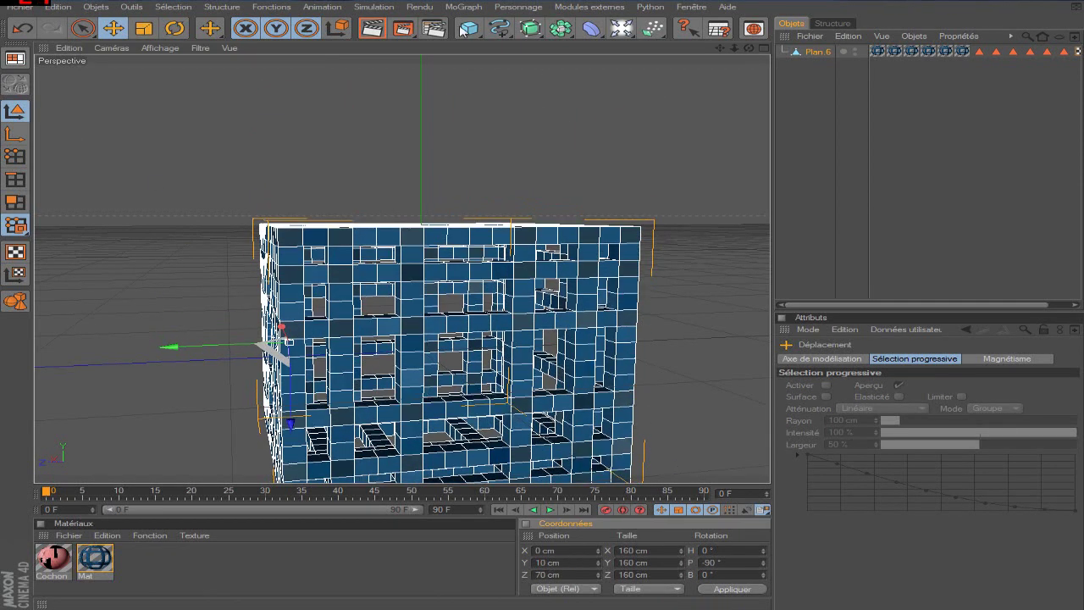
click(469, 28)
click(532, 132)
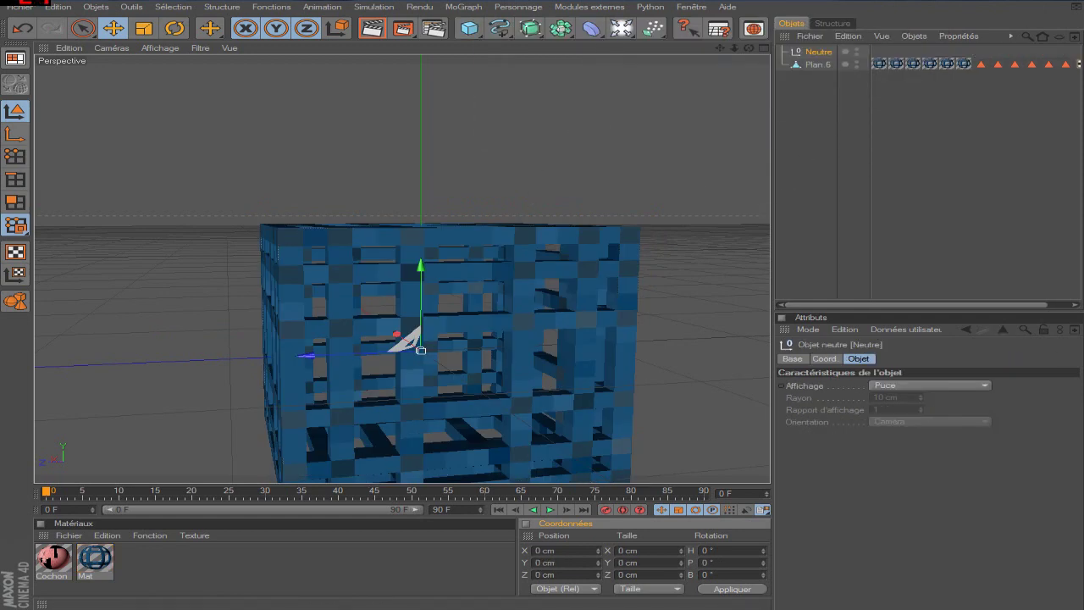
Key the Neutre null's heading rotation to -360° at frame 30
click(818, 54)
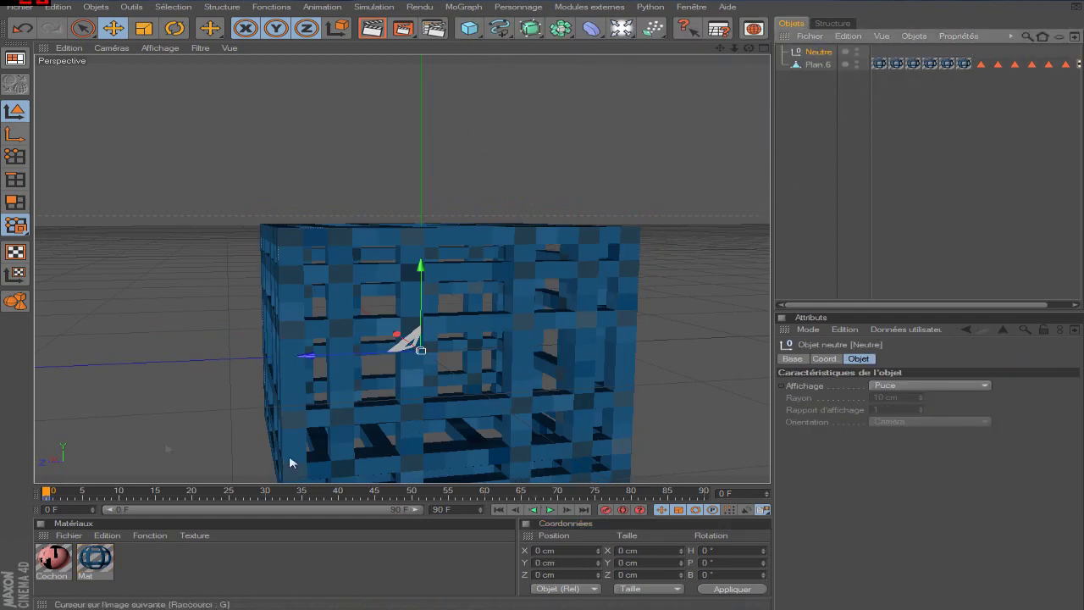
click(268, 495)
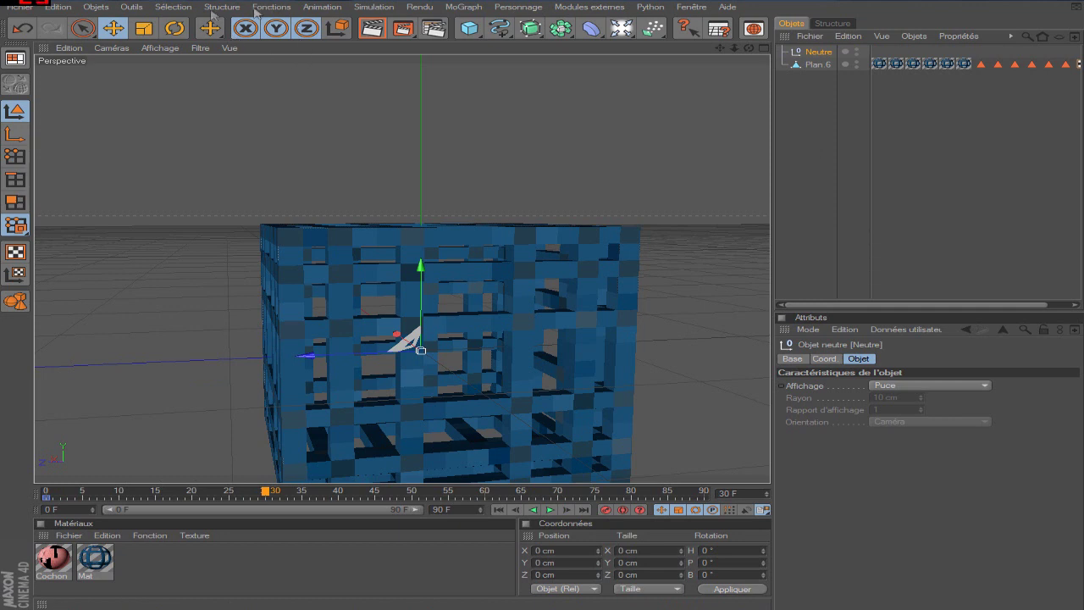
click(173, 28)
drag(389, 371, 408, 378)
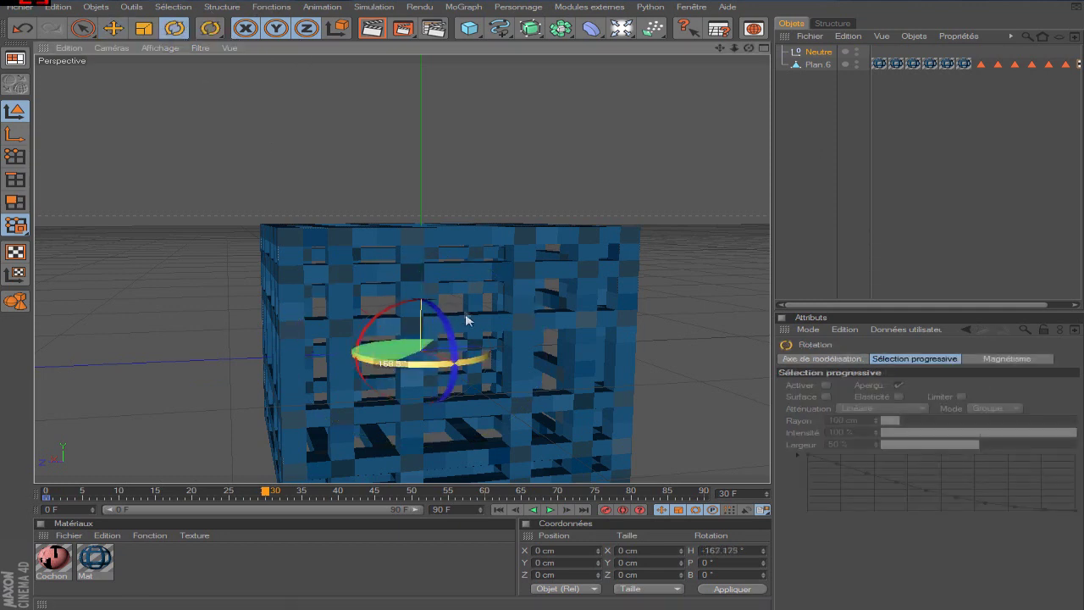
drag(387, 371, 383, 373)
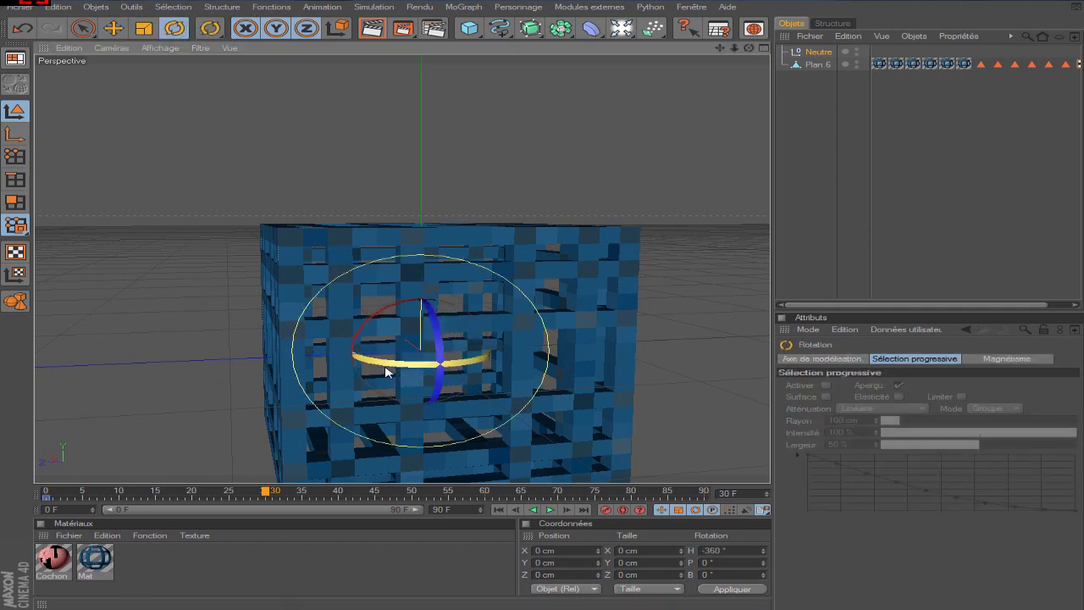
Set the rotation keys' interpolation to Linéaire
click(316, 500)
click(903, 405)
click(818, 52)
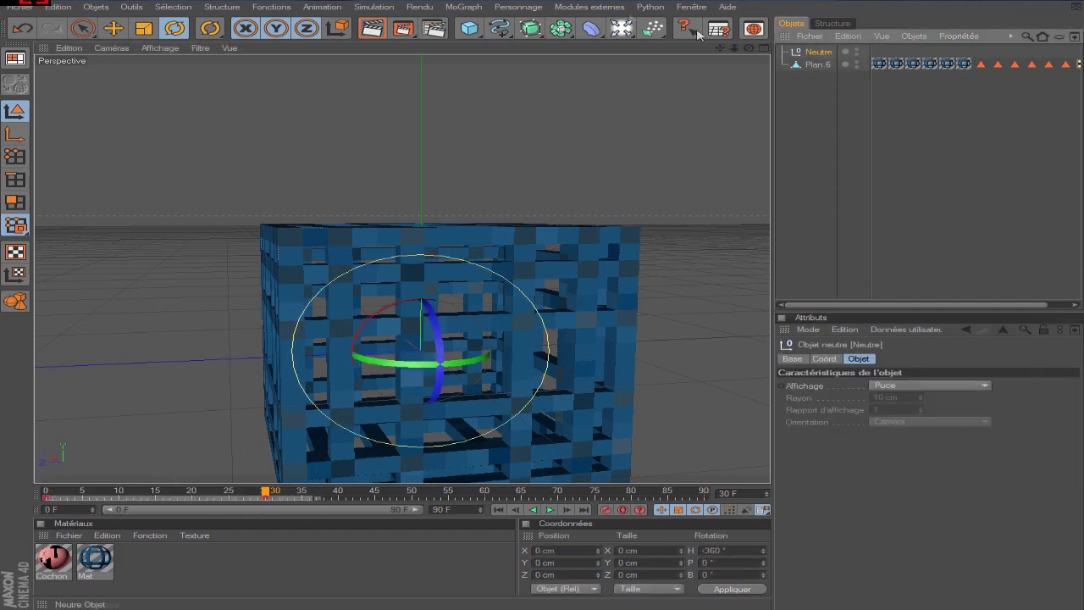
click(373, 7)
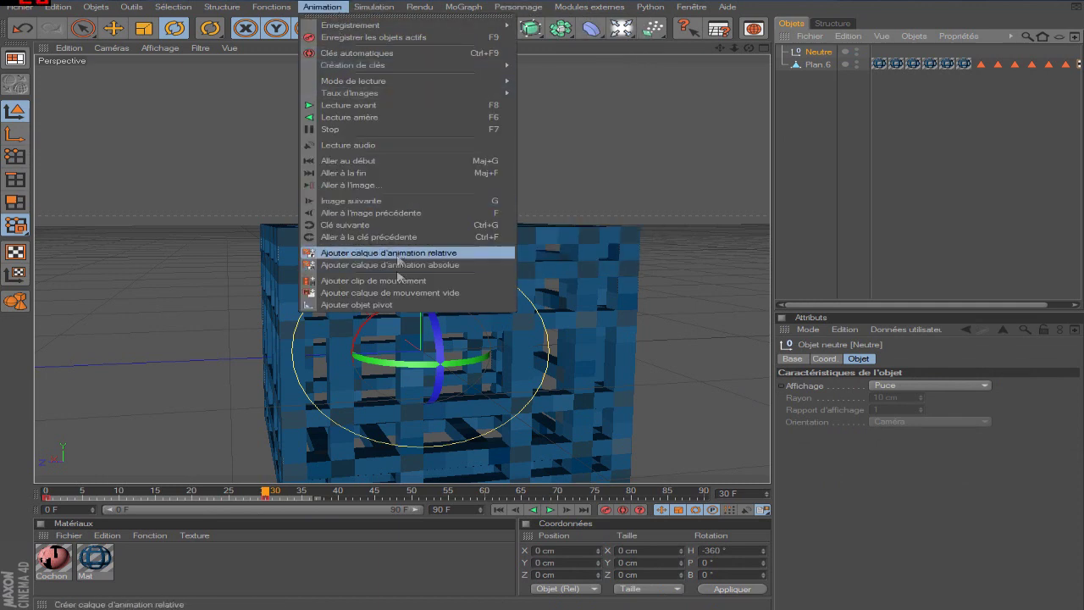
Turn the Neutre spin into a motion clip set to loop 93 times
click(398, 281)
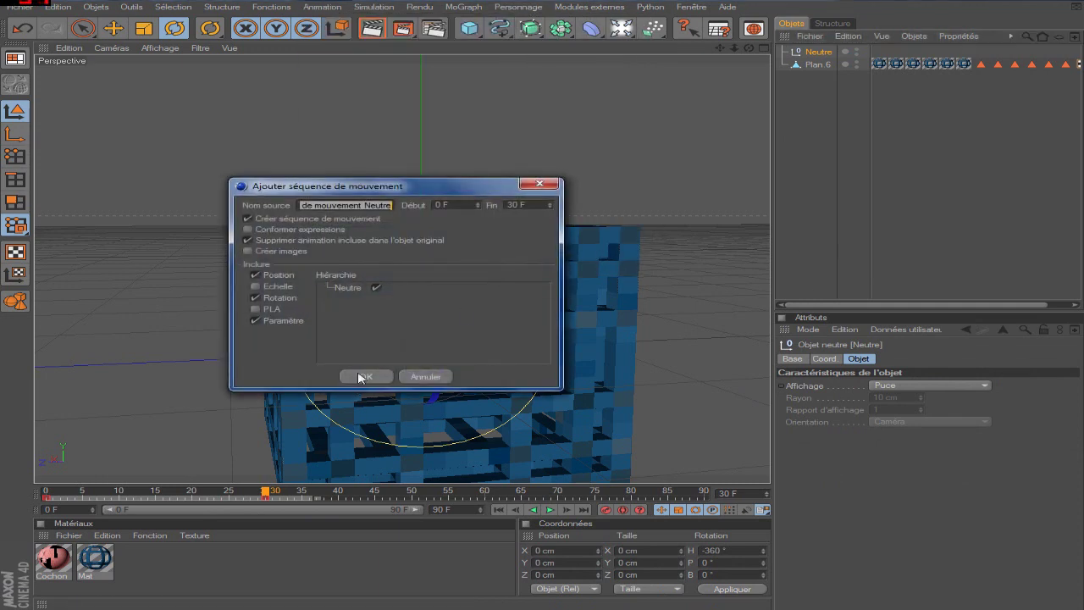
key(Return)
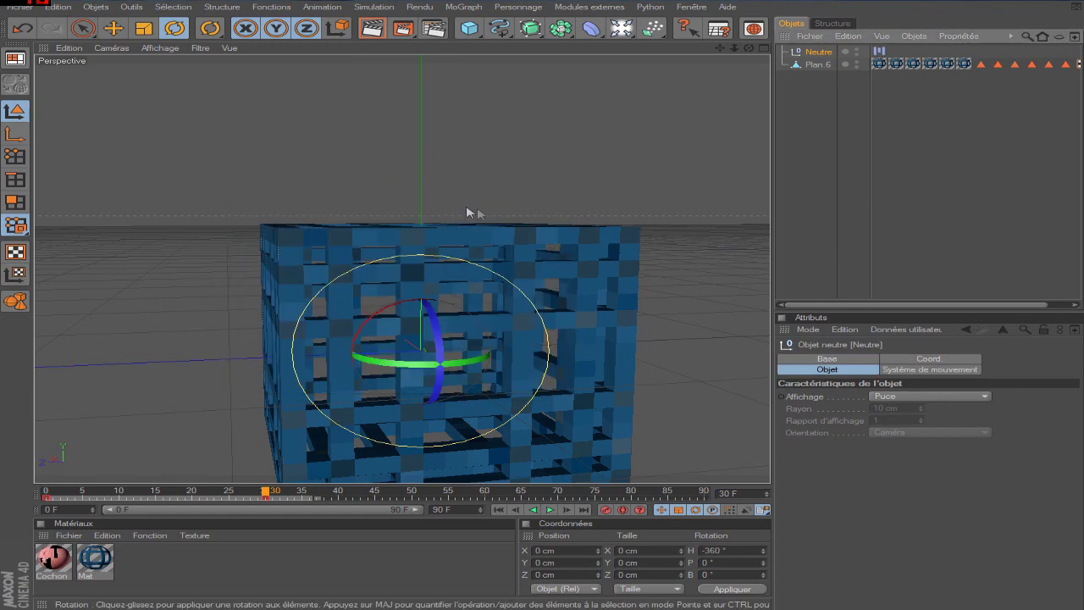
click(879, 53)
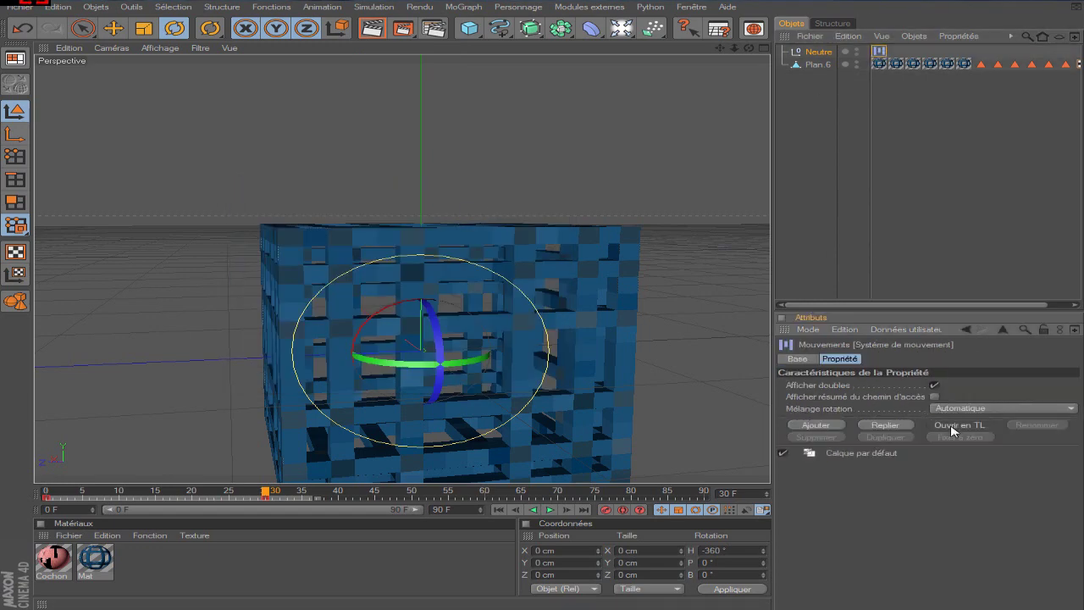
click(951, 424)
click(653, 160)
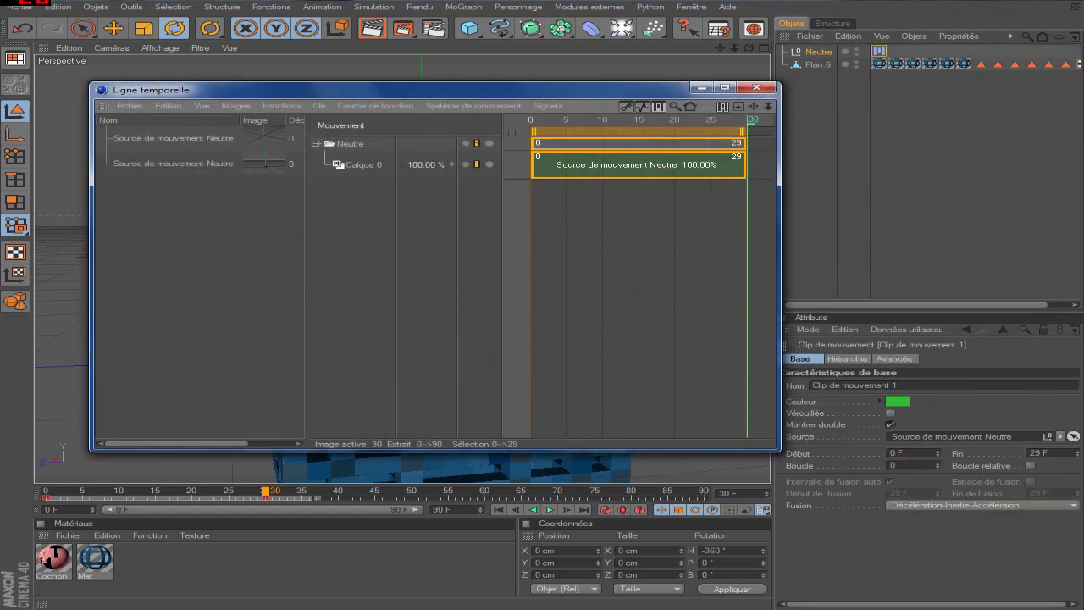
drag(937, 465, 711, 127)
click(776, 88)
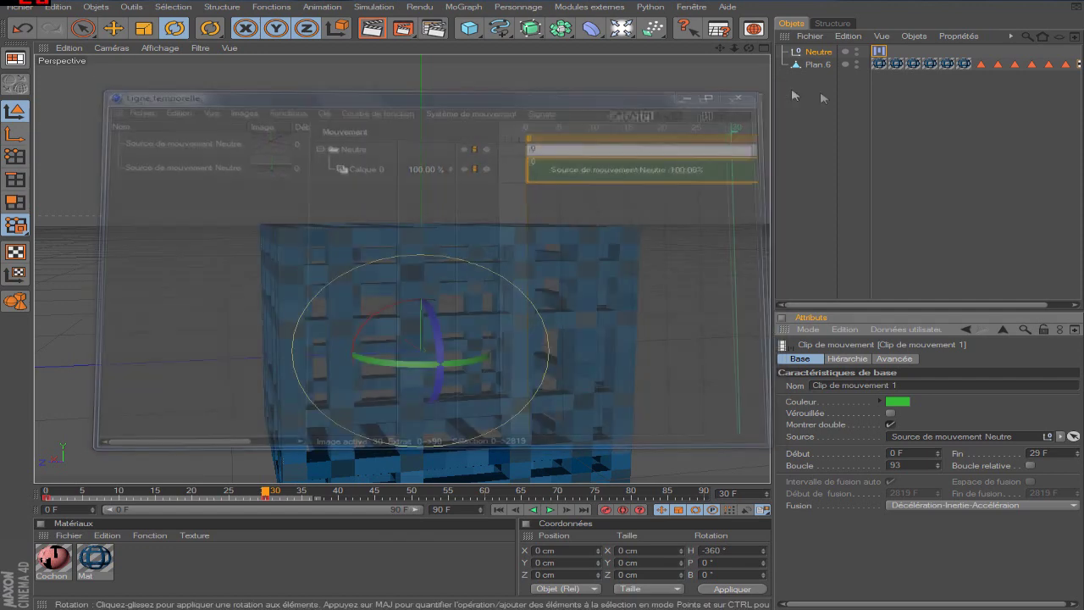
drag(747, 44, 616, 47)
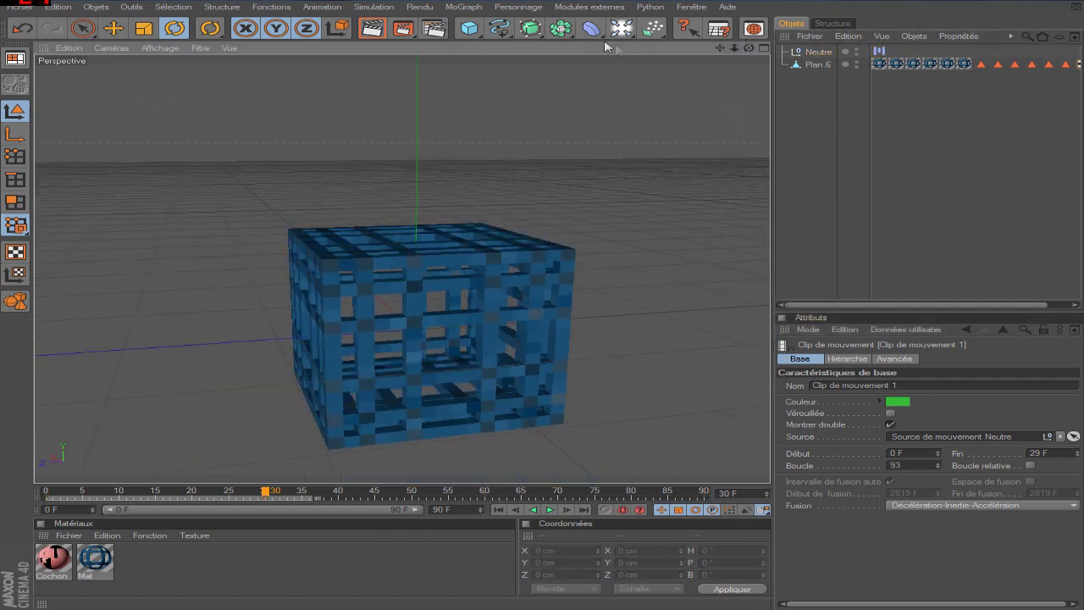
Add an emitter rotated 90° in pitch and lowered inside the cage
click(641, 30)
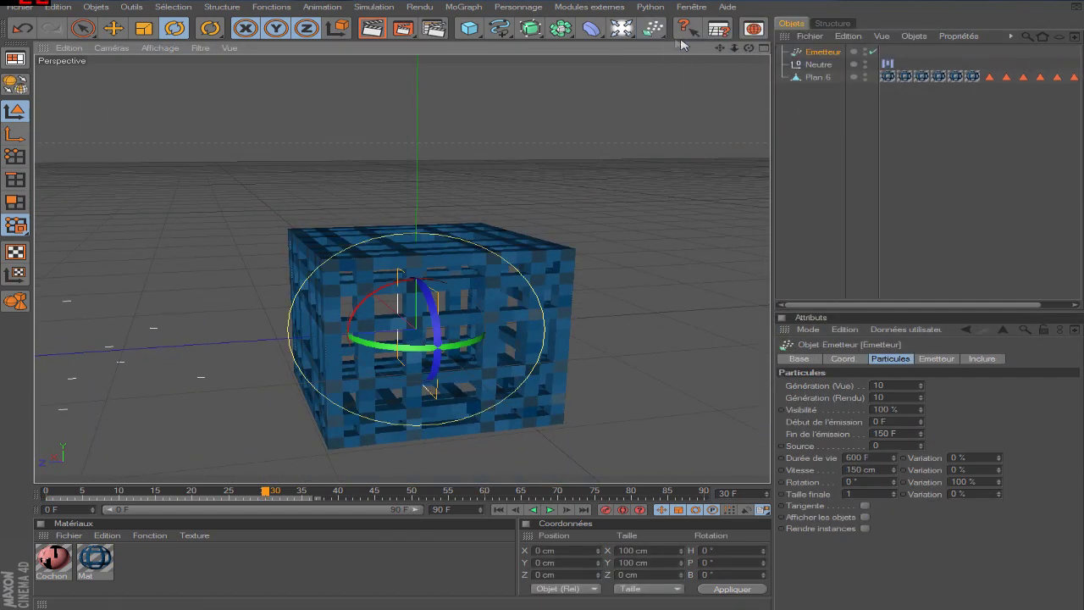
drag(366, 299, 457, 305)
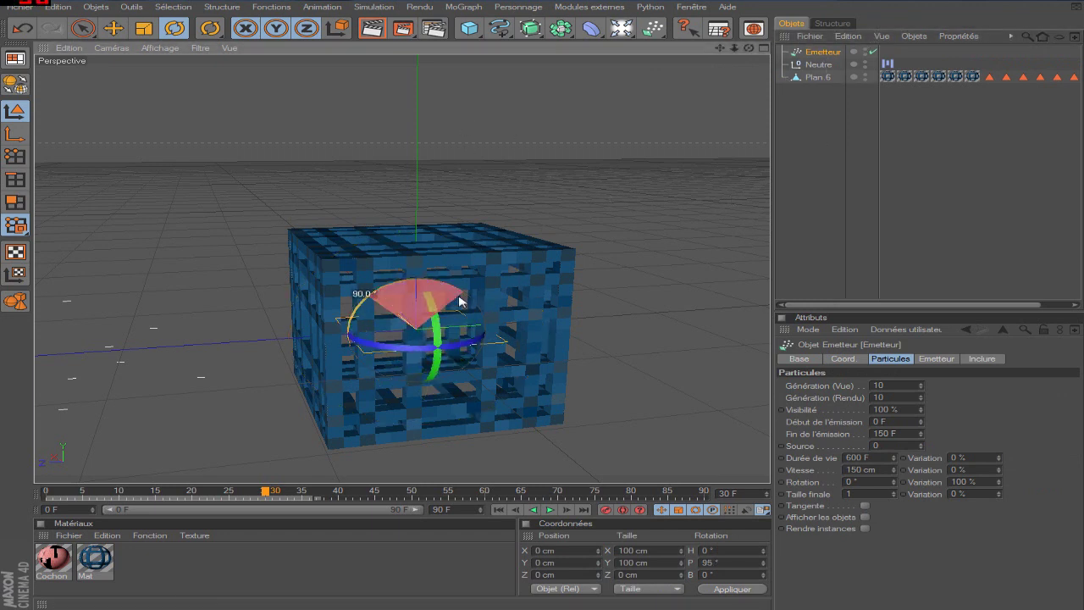
click(112, 29)
drag(416, 327, 415, 370)
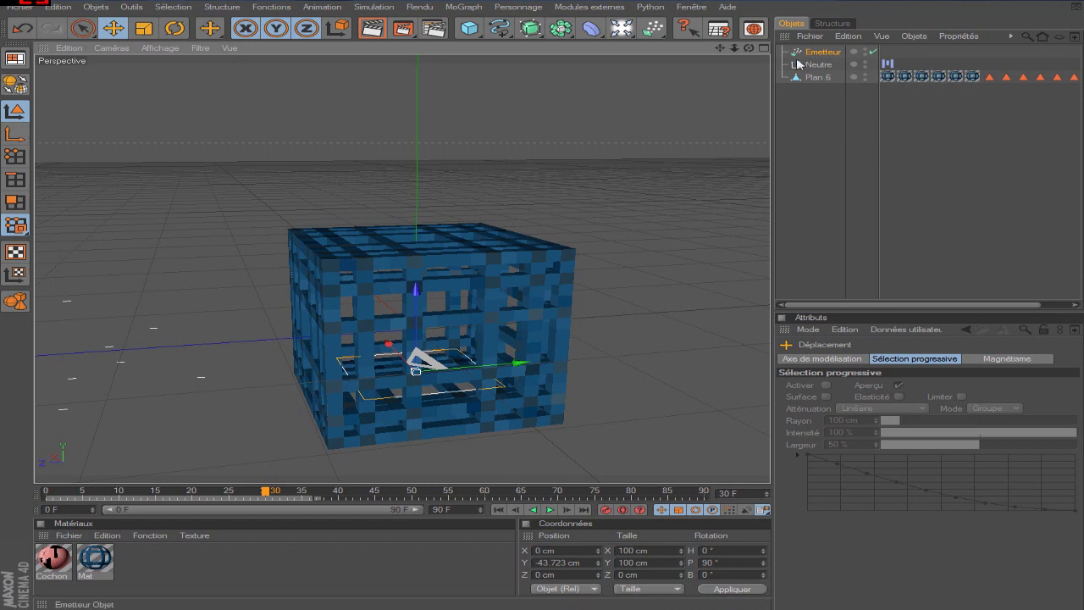
Set the emitter to 1 particle, 28 F life, 20 cm speed, 0.2 final size
click(824, 53)
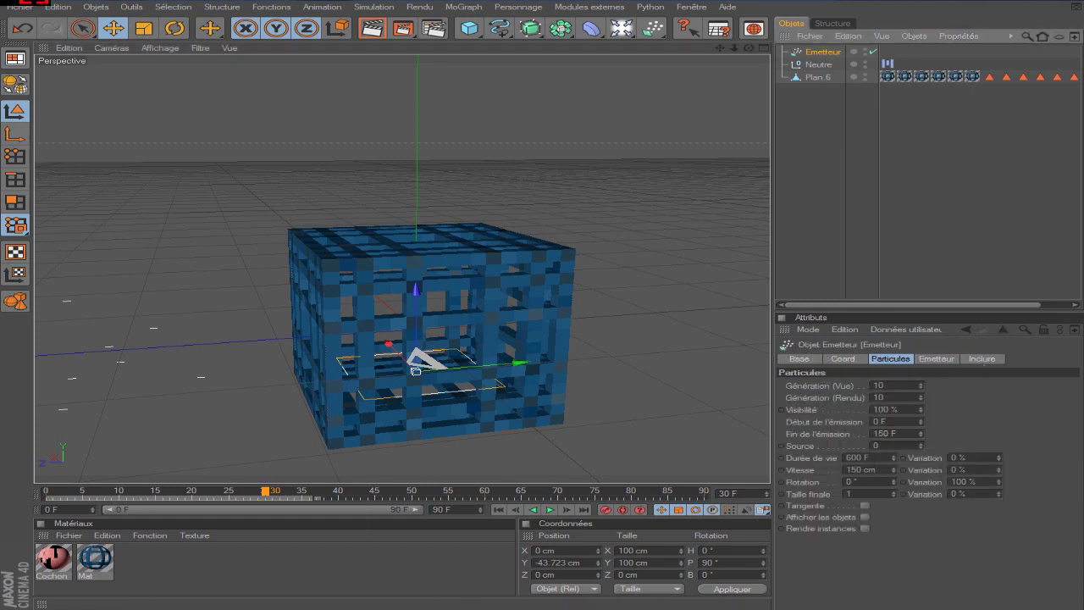
click(881, 386)
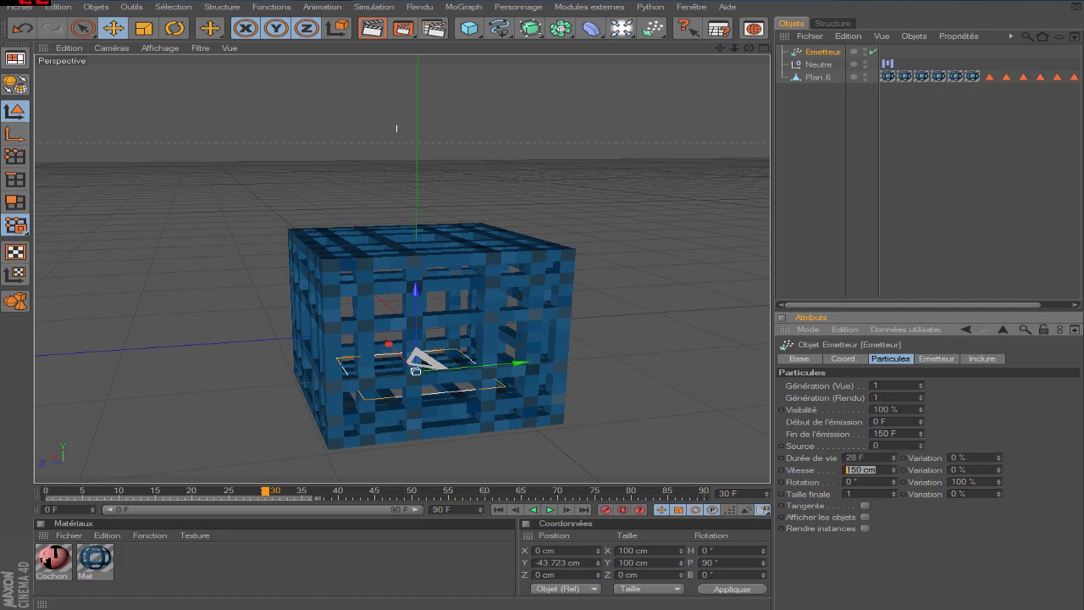
text(20)
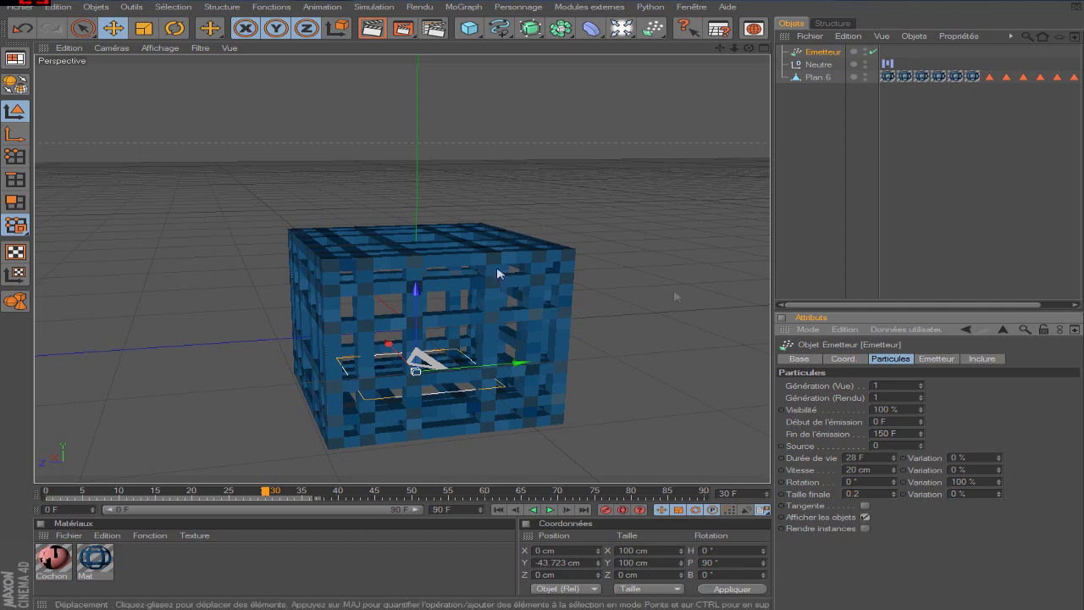
drag(416, 292, 416, 299)
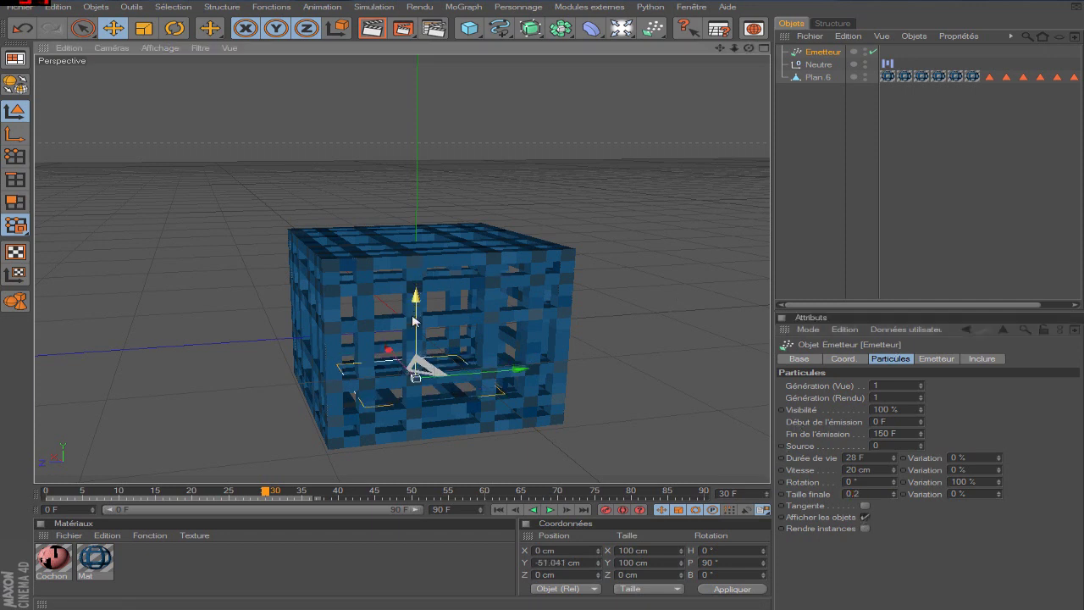
click(20, 7)
Open the 'torche animée.c4d' scene from the C4D folder
click(38, 88)
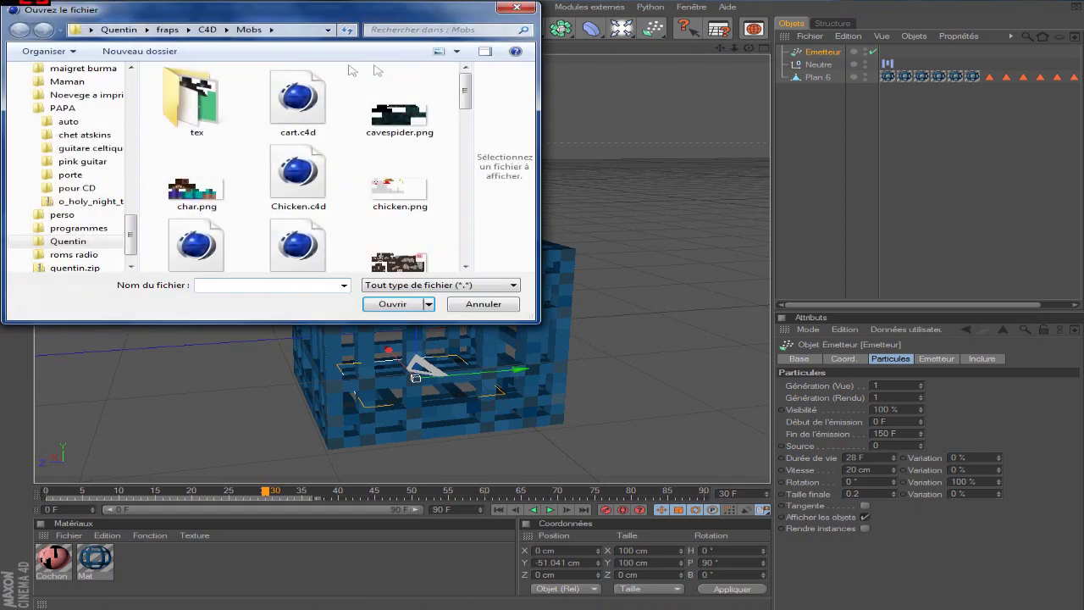
click(207, 29)
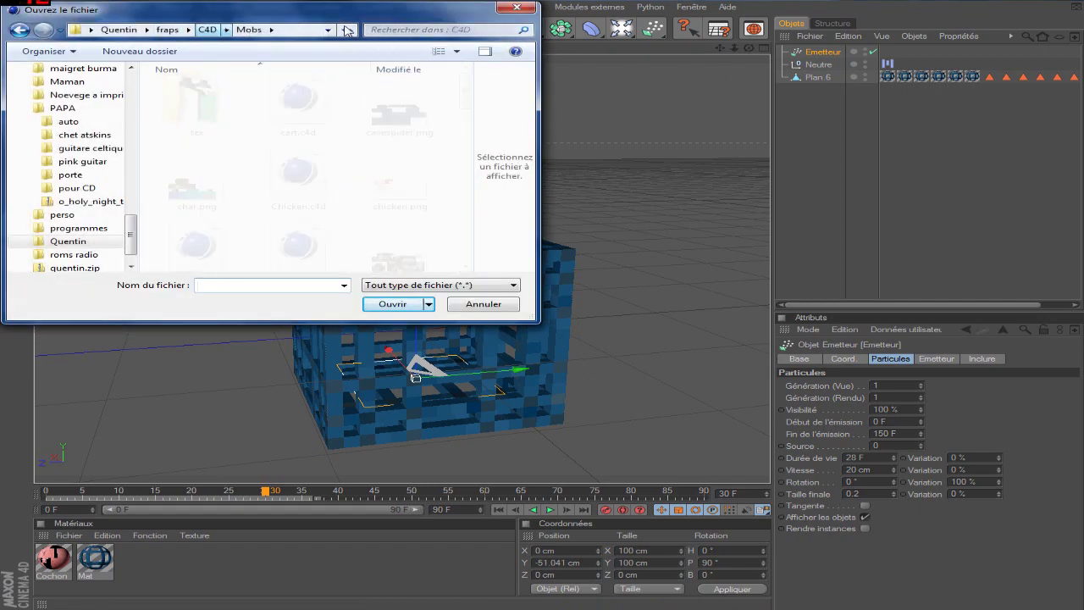
click(440, 29)
text(torche)
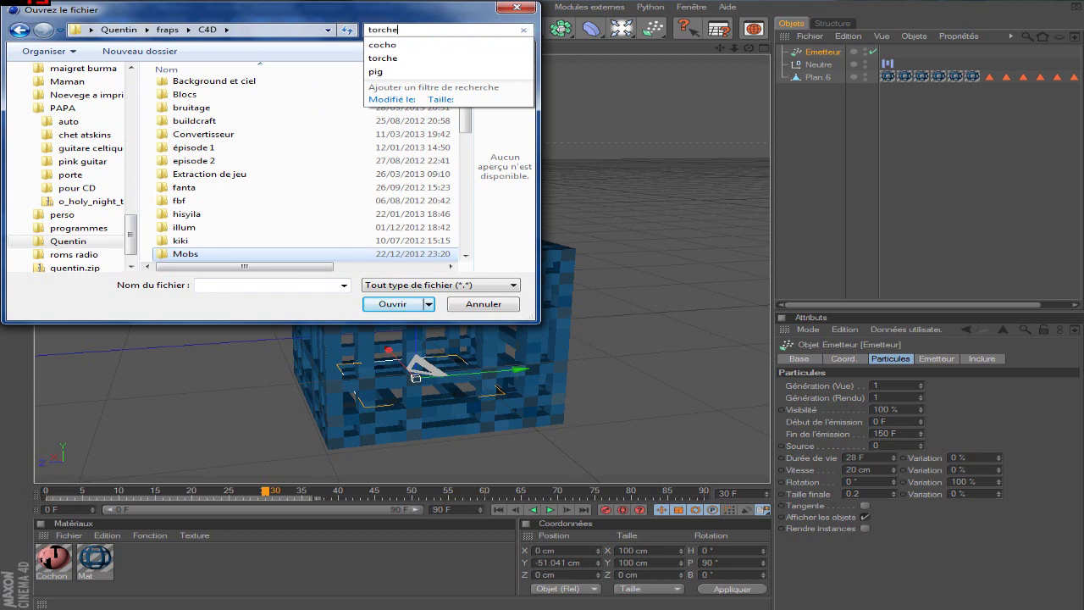
double_click(269, 107)
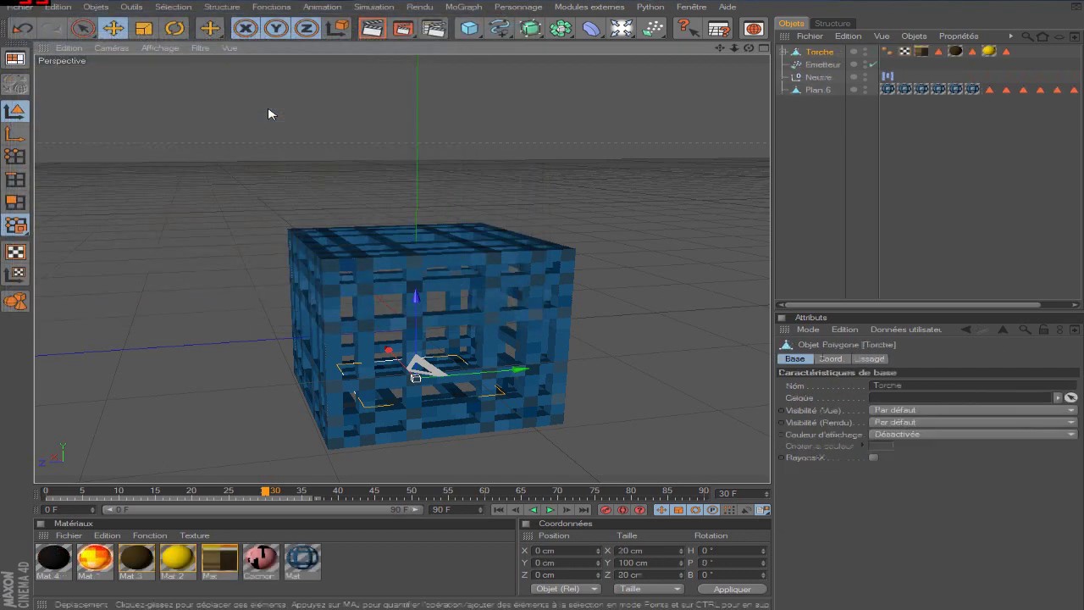
Move the torch emitter's Plan under Emetteur and delete the Torche object
click(781, 52)
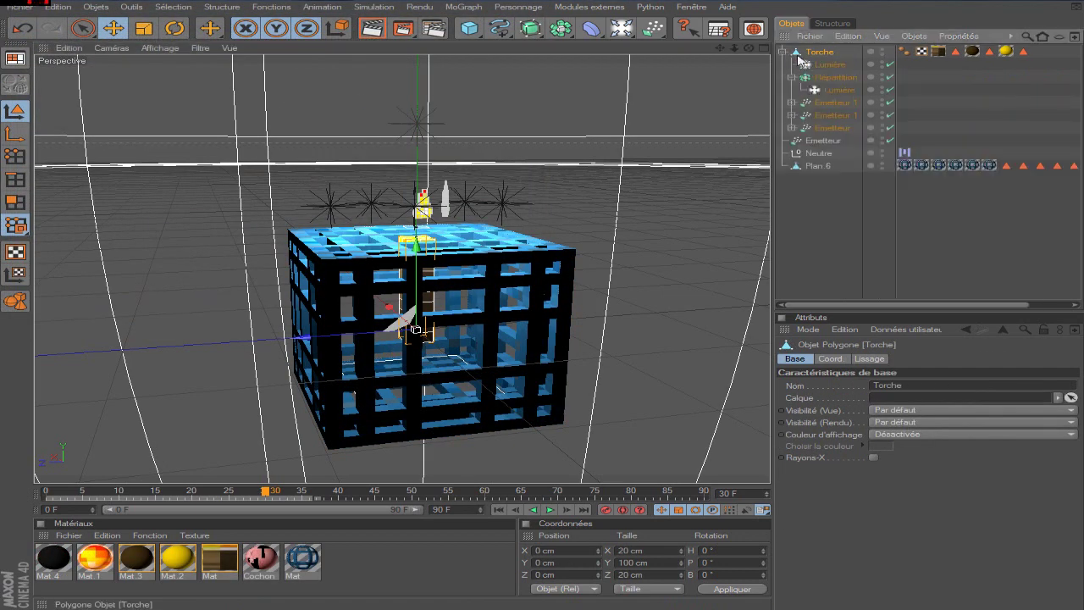
click(791, 115)
mouse_move(837, 128)
mouse_down()
mouse_move(841, 151)
mouse_move(827, 155)
mouse_up()
click(831, 52)
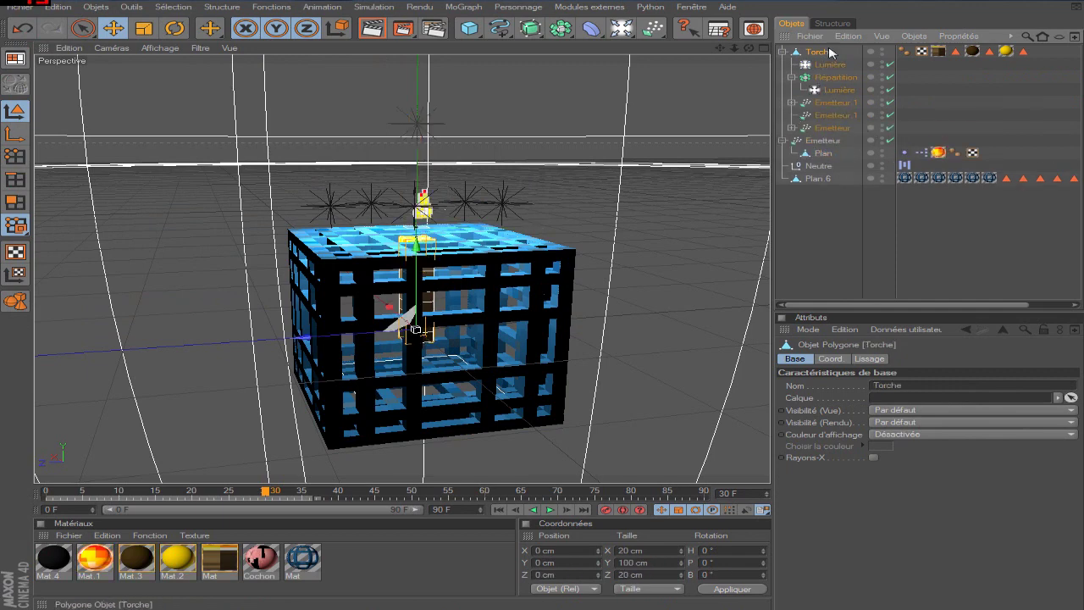
key(Delete)
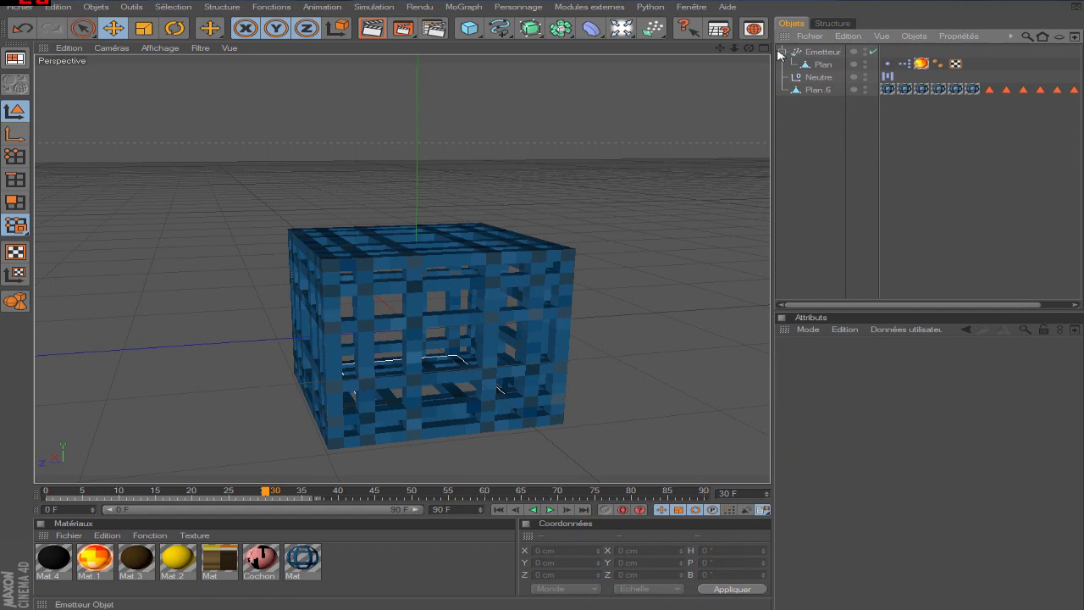
Paste three copies of Emetteur, placing each at a different height in the cage
click(782, 52)
click(813, 52)
key(ctrl+c)
key(ctrl+v)
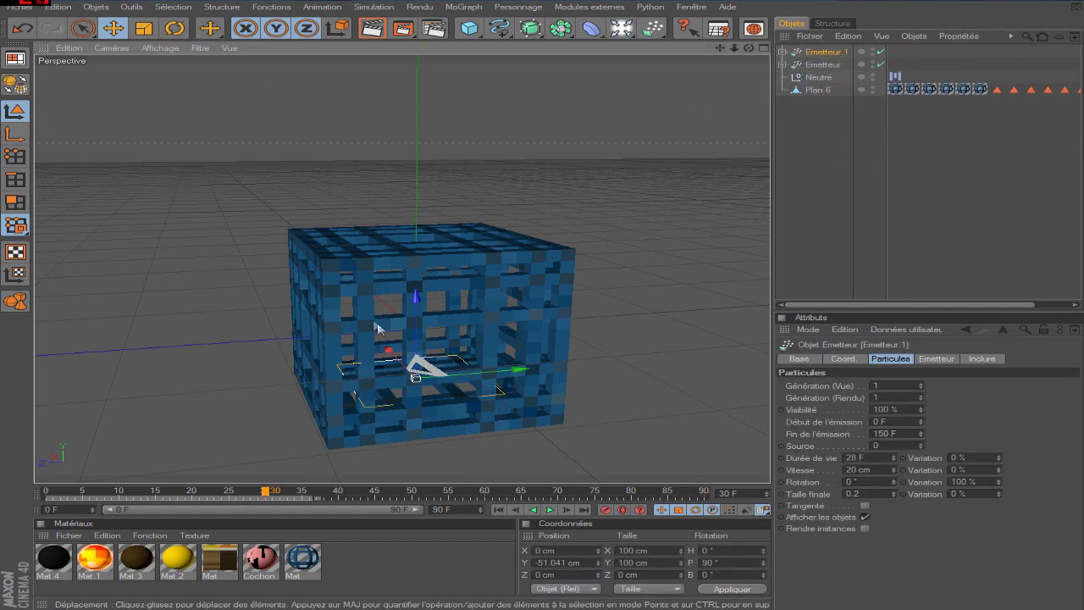
drag(416, 366, 421, 280)
key(ctrl+v)
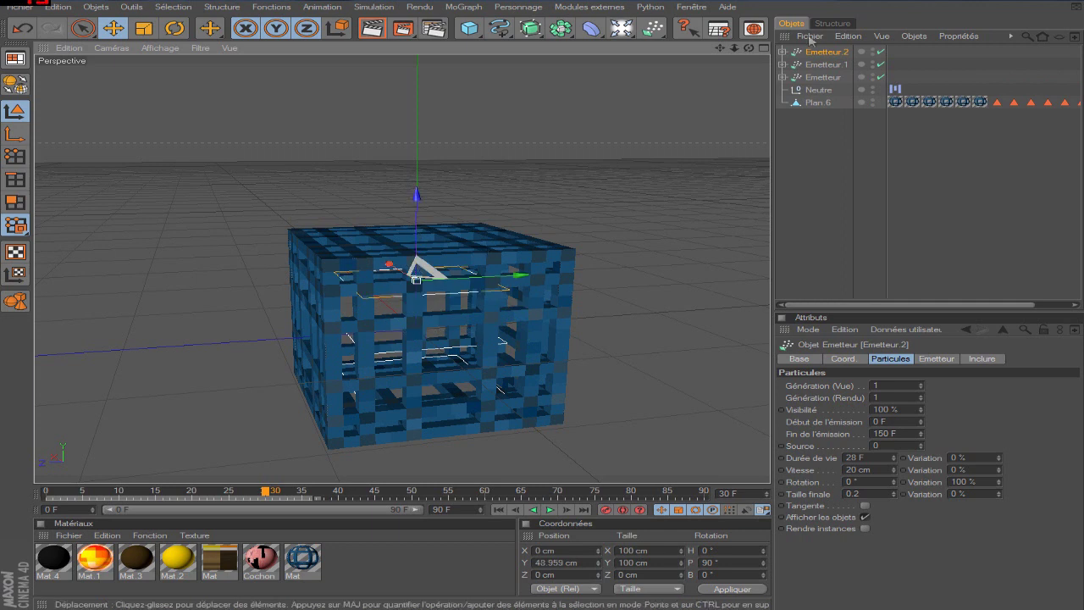
click(799, 161)
click(826, 64)
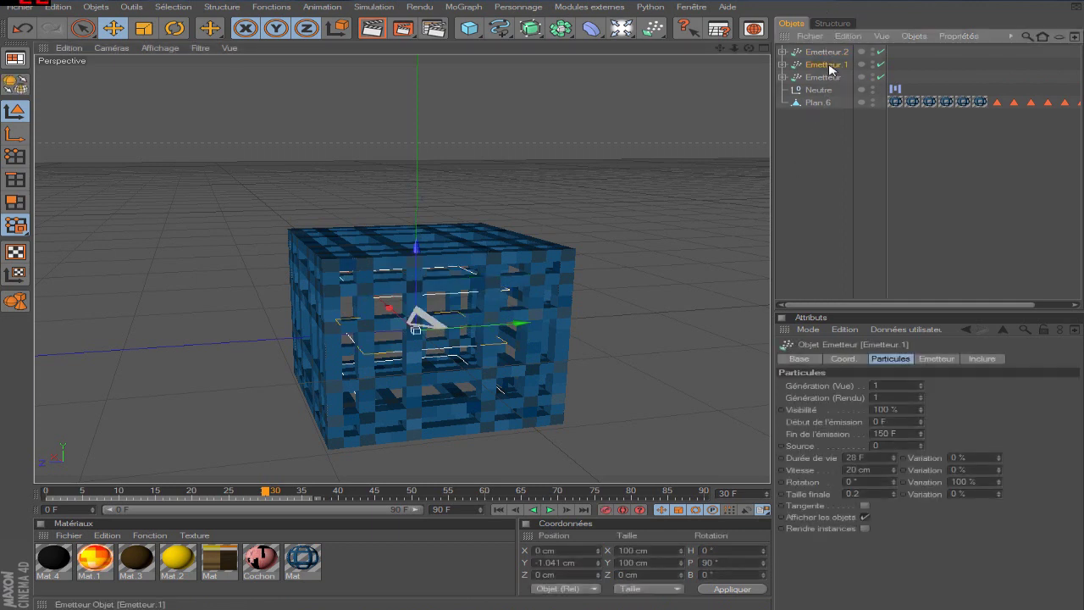
key(ctrl+v)
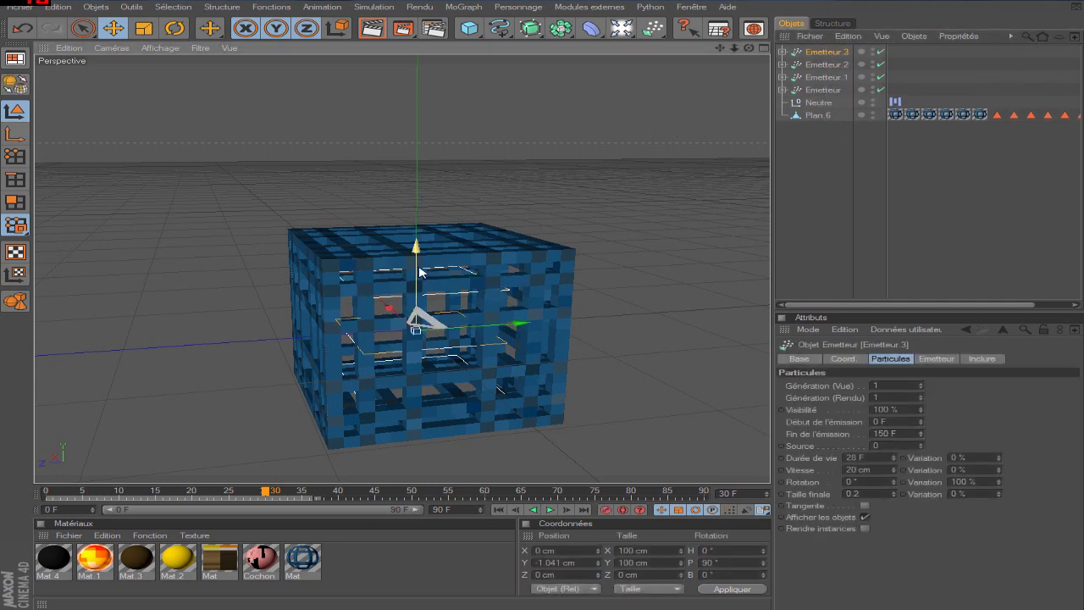
drag(415, 329, 416, 366)
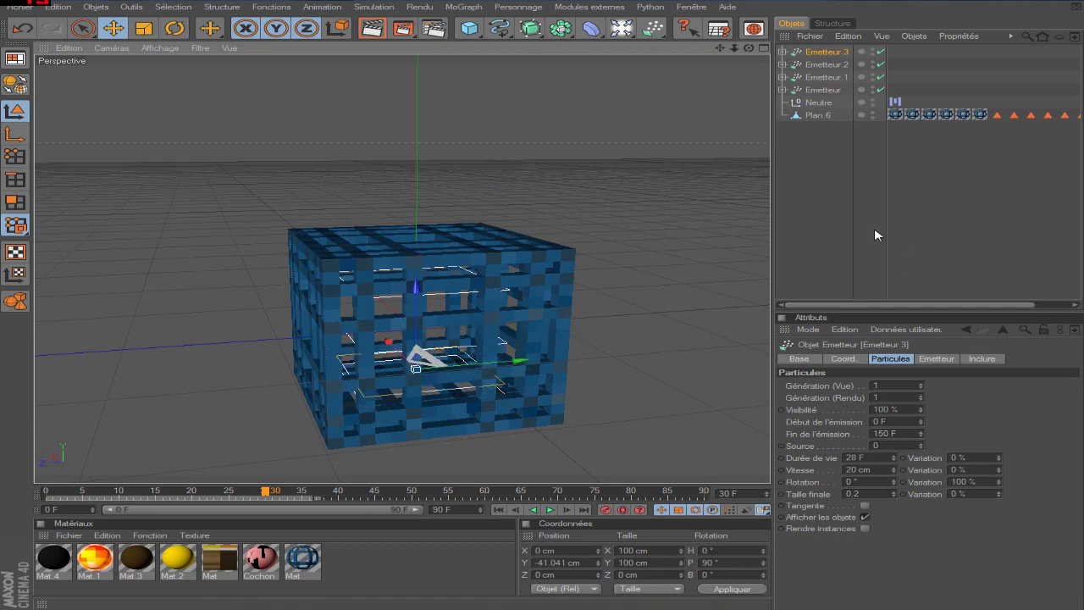
Give Emetteur.3 a generation of 3, 40 F lifetime and 150 cm speed
click(885, 385)
text(3)
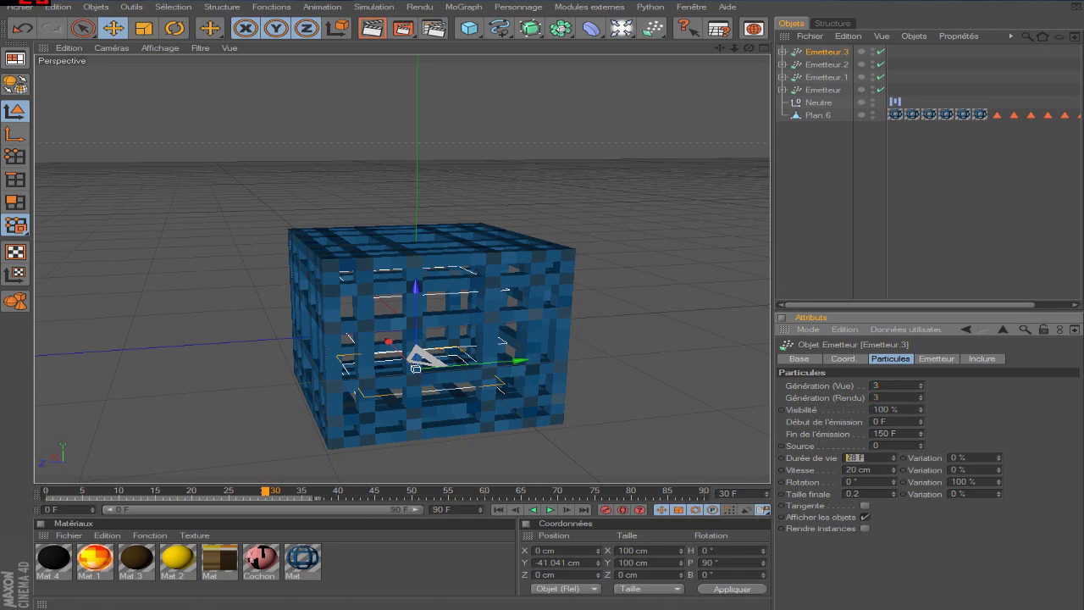
text(40)
key(Tab)
text(150)
click(812, 248)
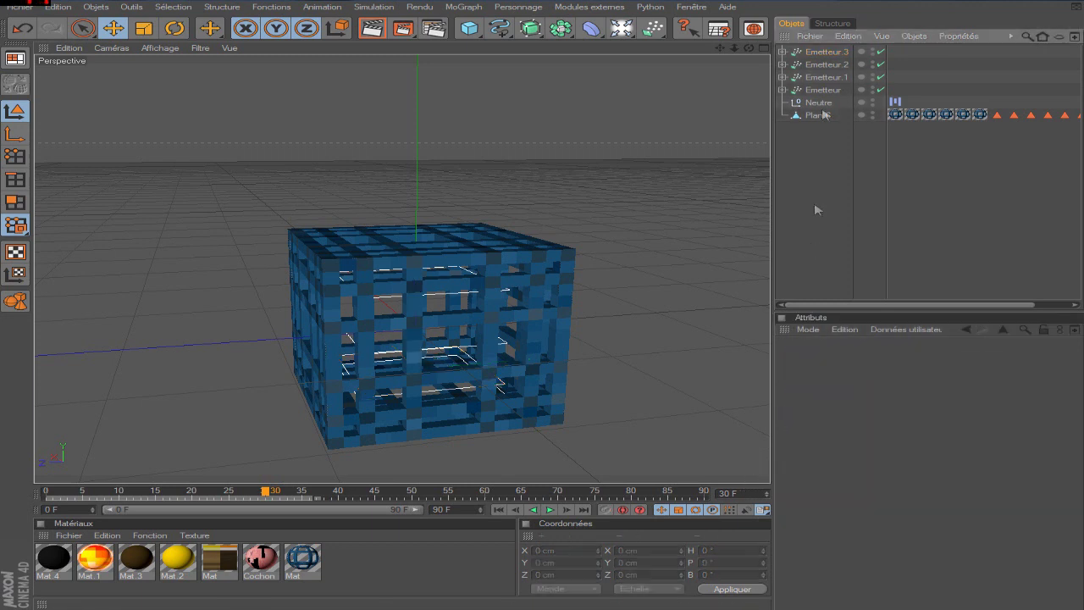
Add a plane and move it back along its depth axis
scroll(605, 162, up, 2)
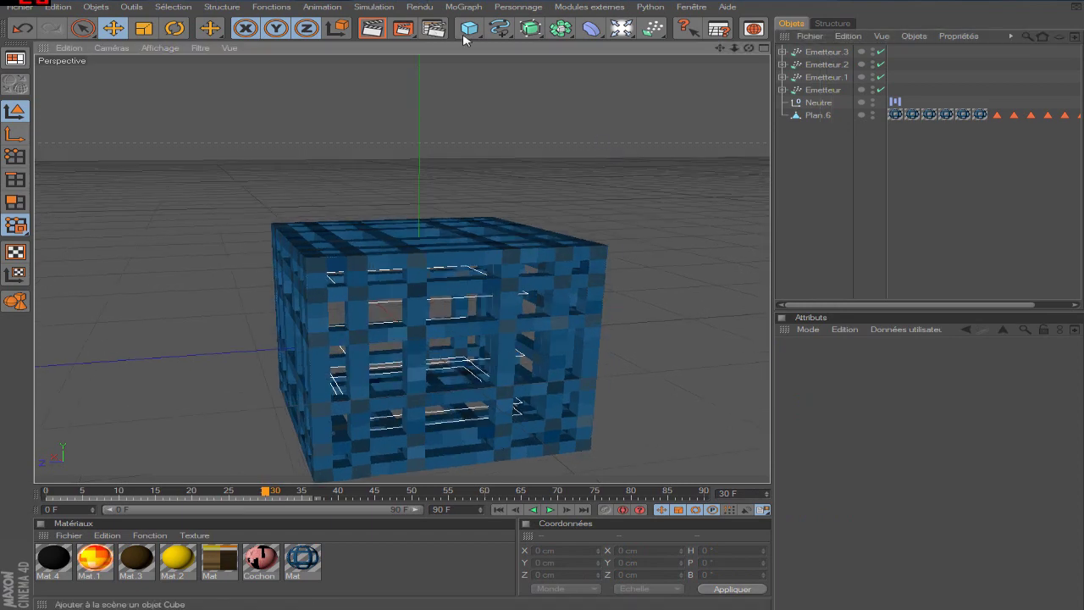
click(468, 28)
click(663, 60)
scroll(431, 194, down, 2)
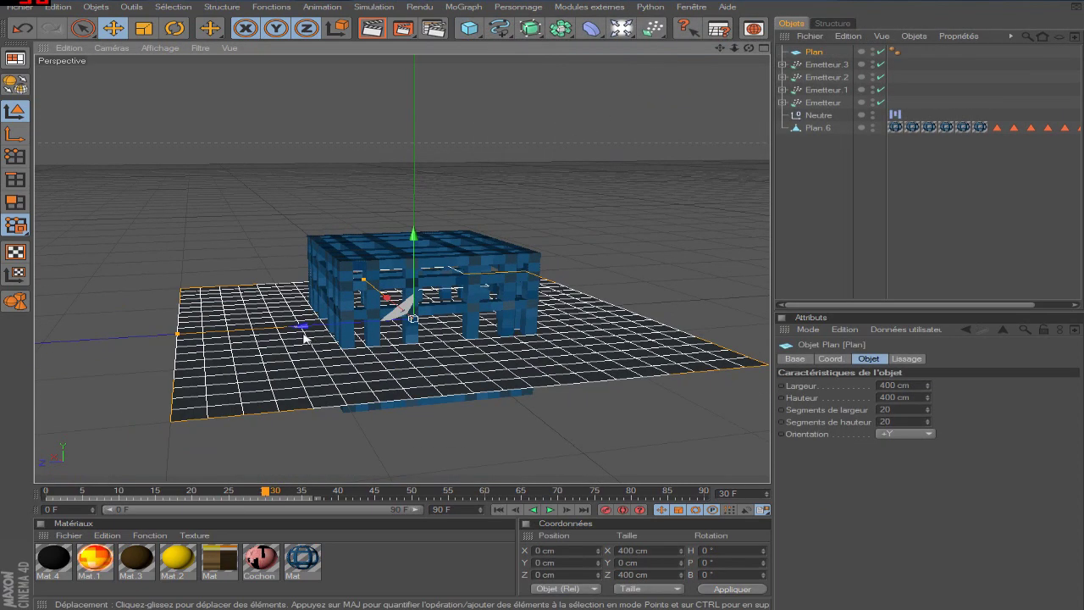
drag(303, 338, 621, 315)
Size the plane 40 × 40 cm with 4 × 4 segments and frame it
click(894, 385)
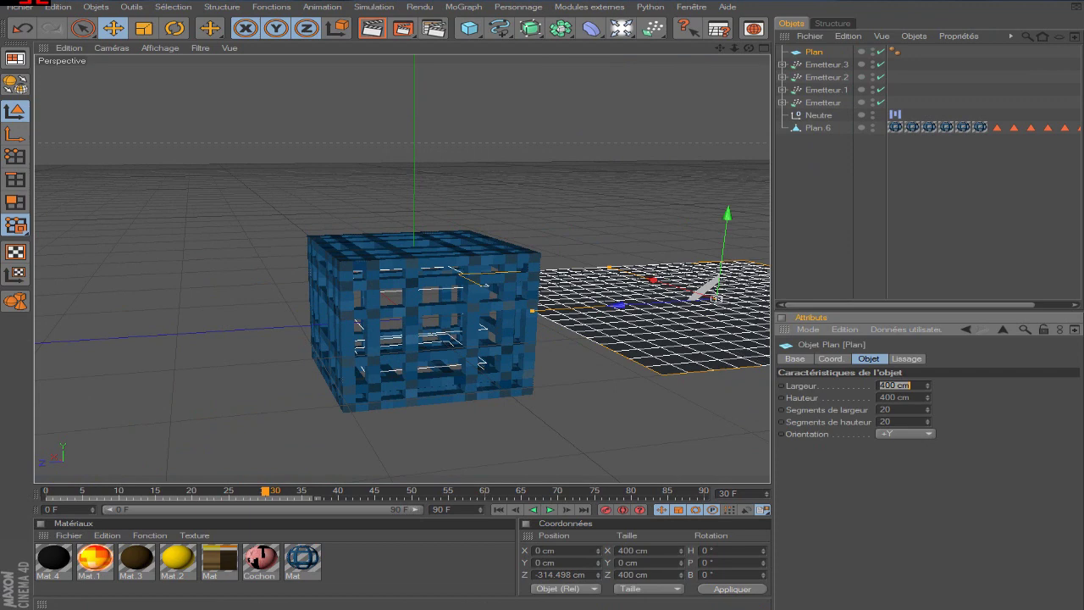
text(40)
key(Tab)
text(4)
key(Tab)
text(4)
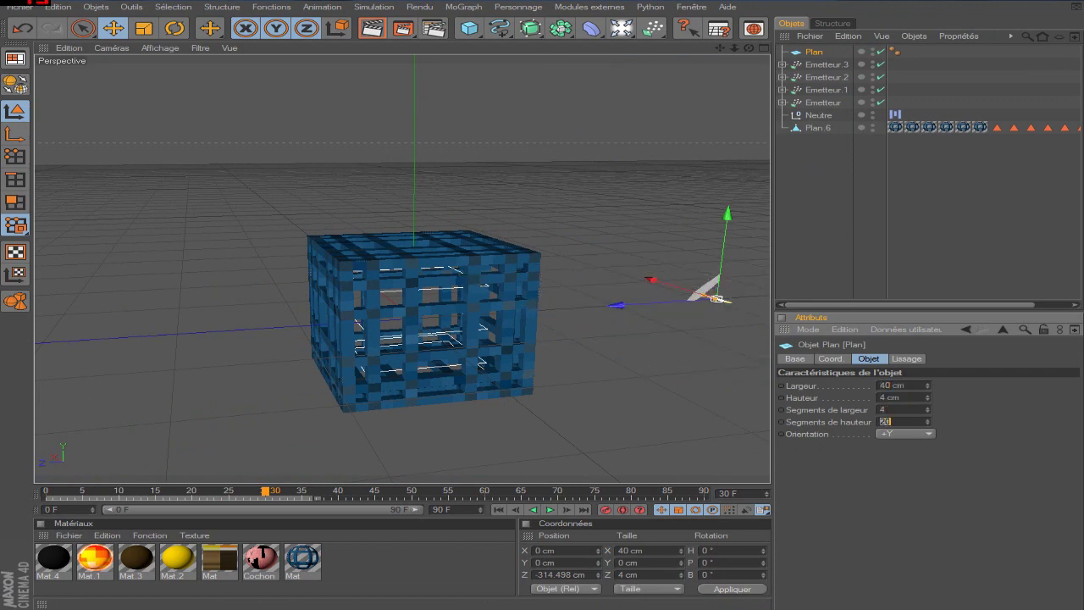
text(40)
text(4)
key(Return)
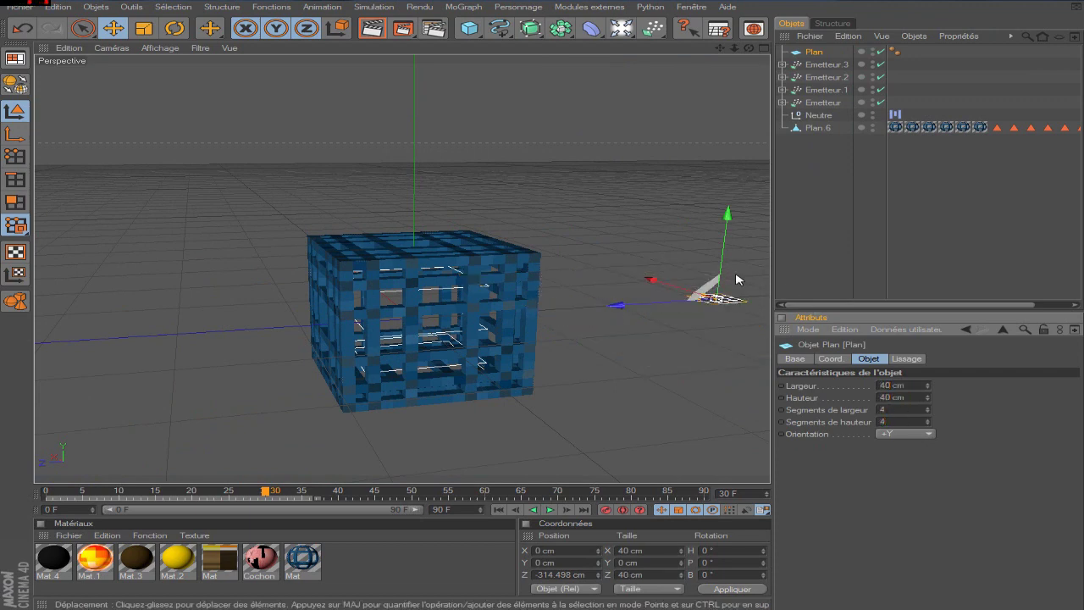
key(o)
drag(739, 53, 242, 133)
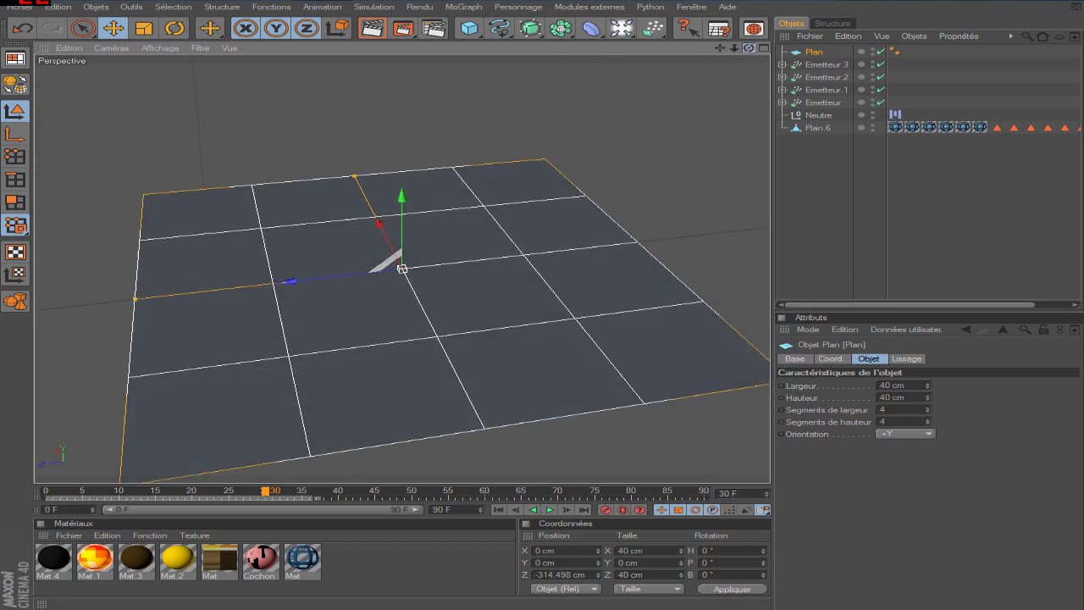
Make the plane editable and switch to polygon Live Selection
key(c)
click(15, 202)
key(9)
click(235, 199)
Select the plane's grid cells to trim it to a cross-shaped pattern
click(356, 245)
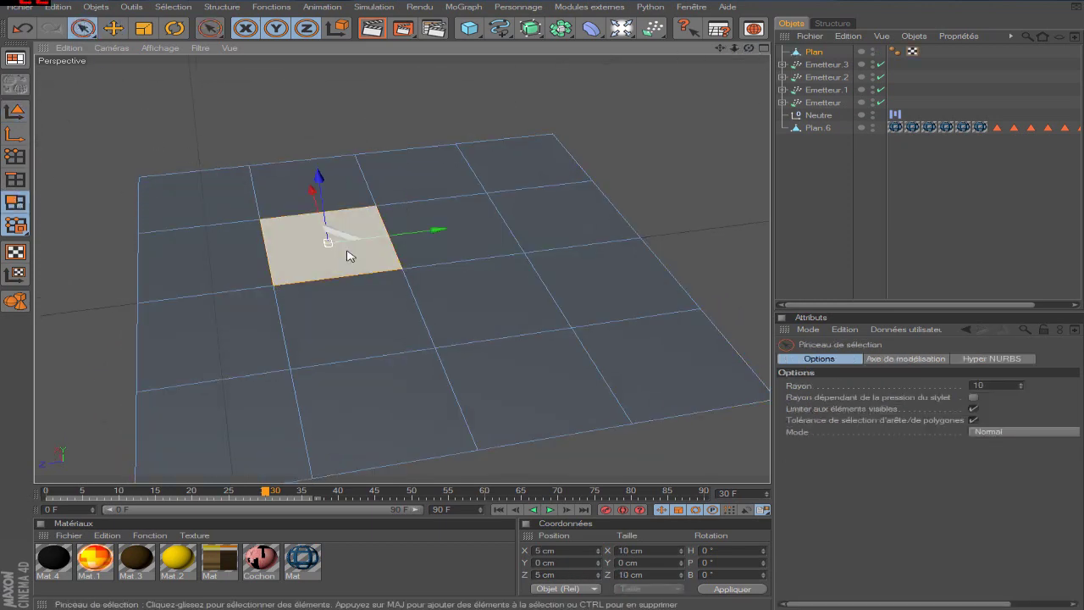
click(576, 216)
click(476, 161)
click(476, 242)
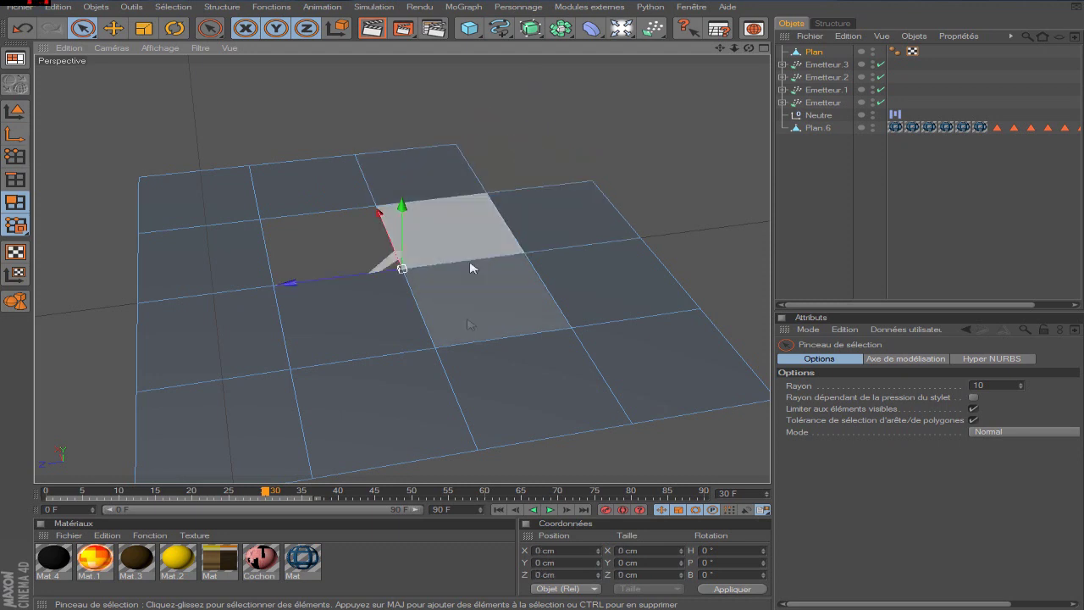
click(395, 387)
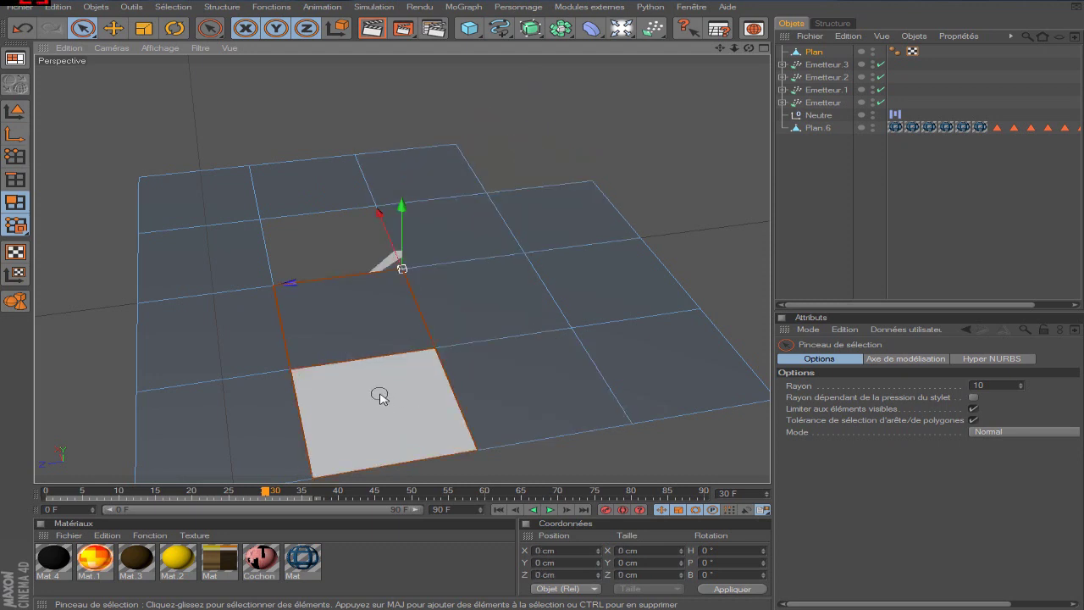
click(347, 372)
click(262, 431)
click(551, 303)
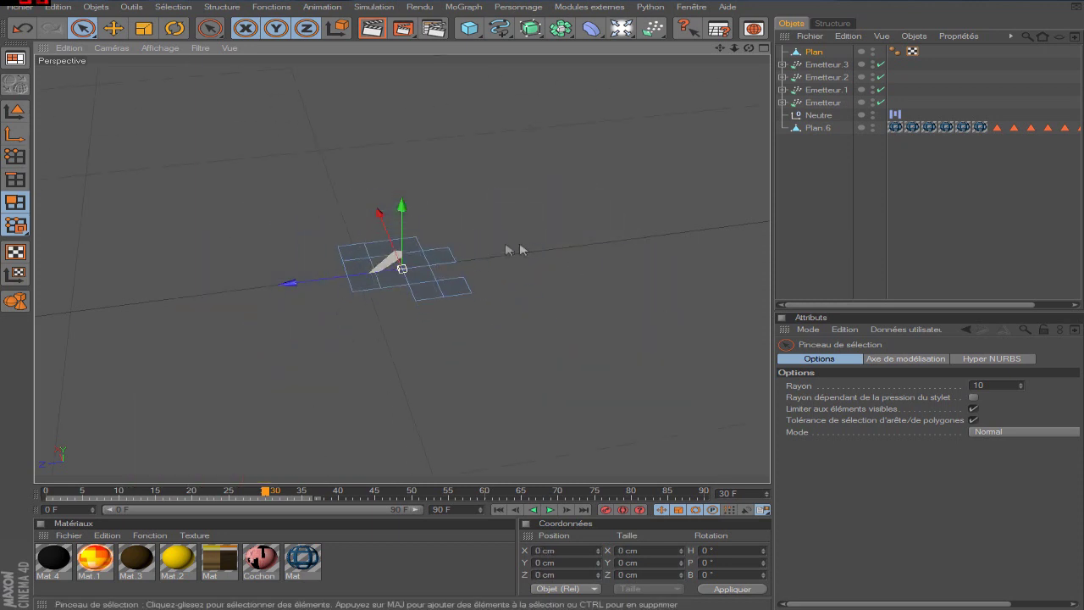
click(432, 290)
drag(432, 290, 436, 285)
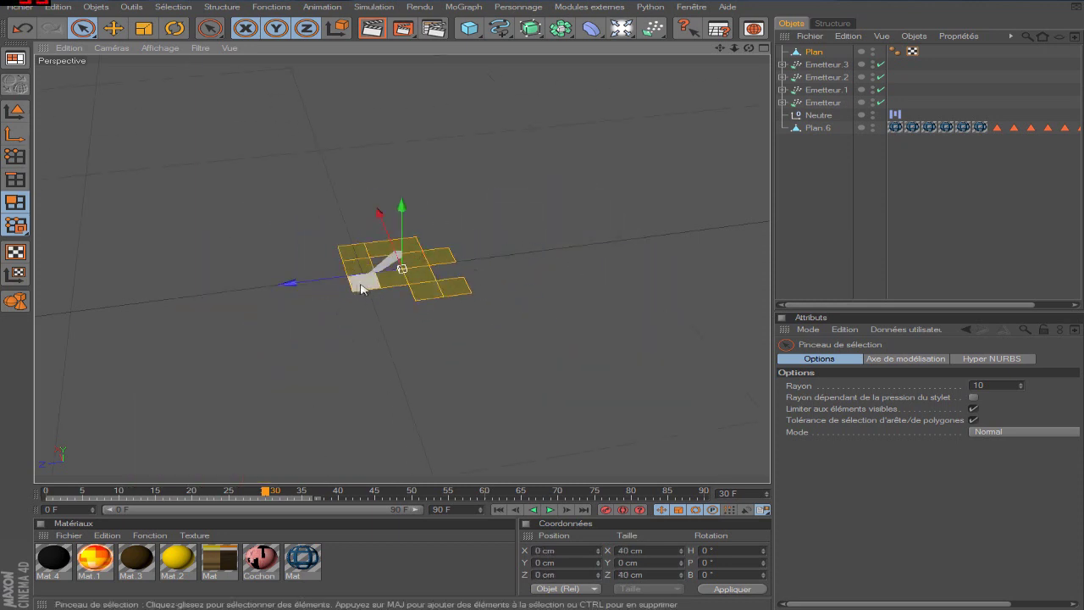
Shift one left cell of the cross along Z, then select all its polygons
key(ctrl+shift+a)
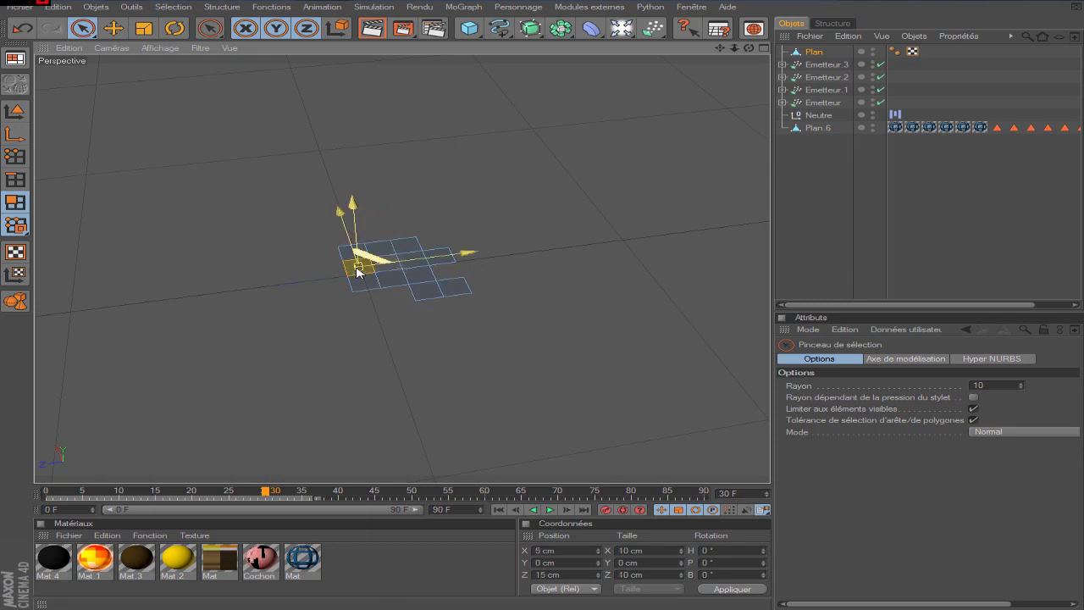
click(435, 276)
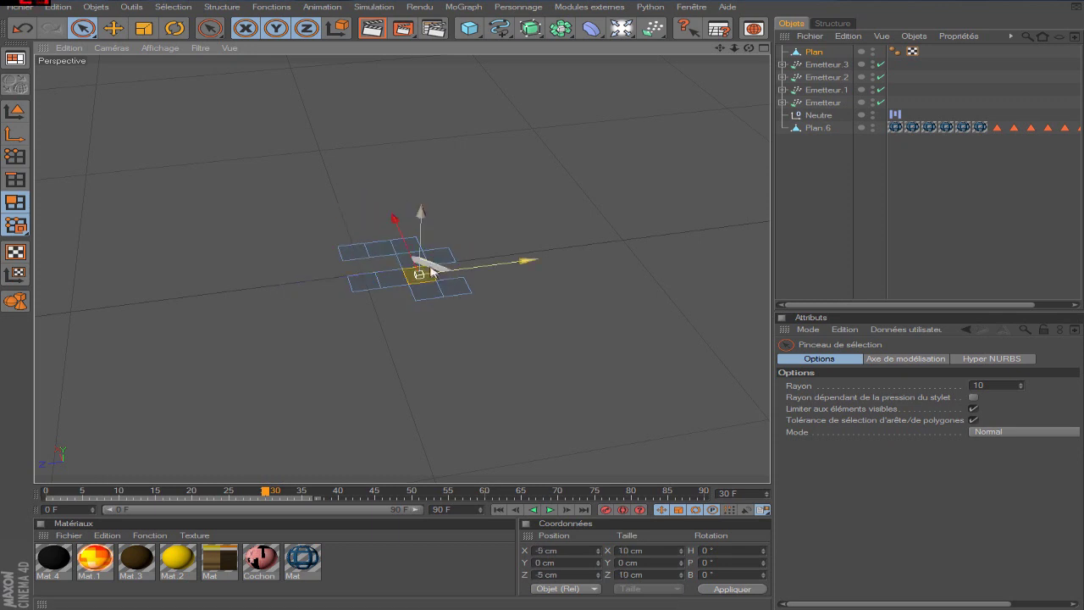
drag(433, 271, 378, 284)
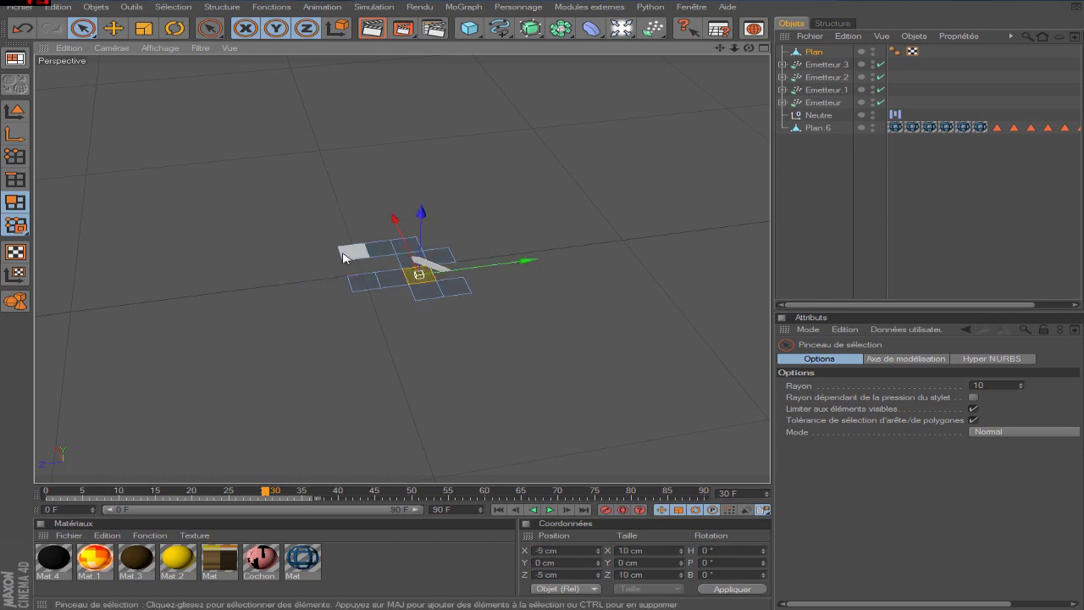
key(ctrl+a)
right_click(378, 285)
click(533, 359)
Extrude the cross 10 cm and apply the black Mat.4 material
click(826, 505)
click(14, 111)
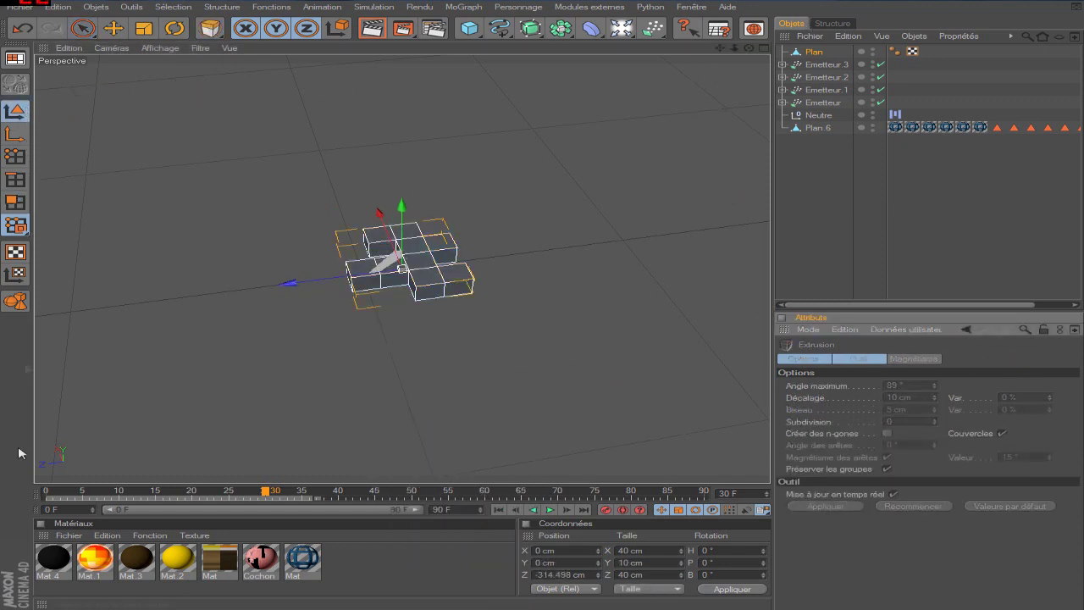
drag(815, 55, 815, 54)
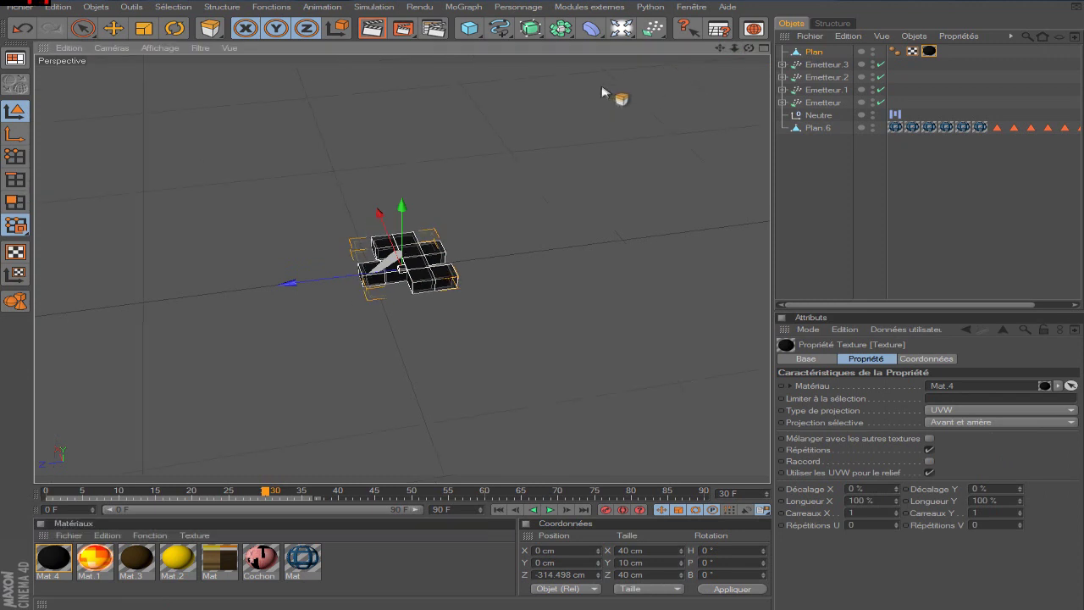
Make the cross Emetteur.3's particle object, deleting its old child plane
click(782, 65)
click(806, 67)
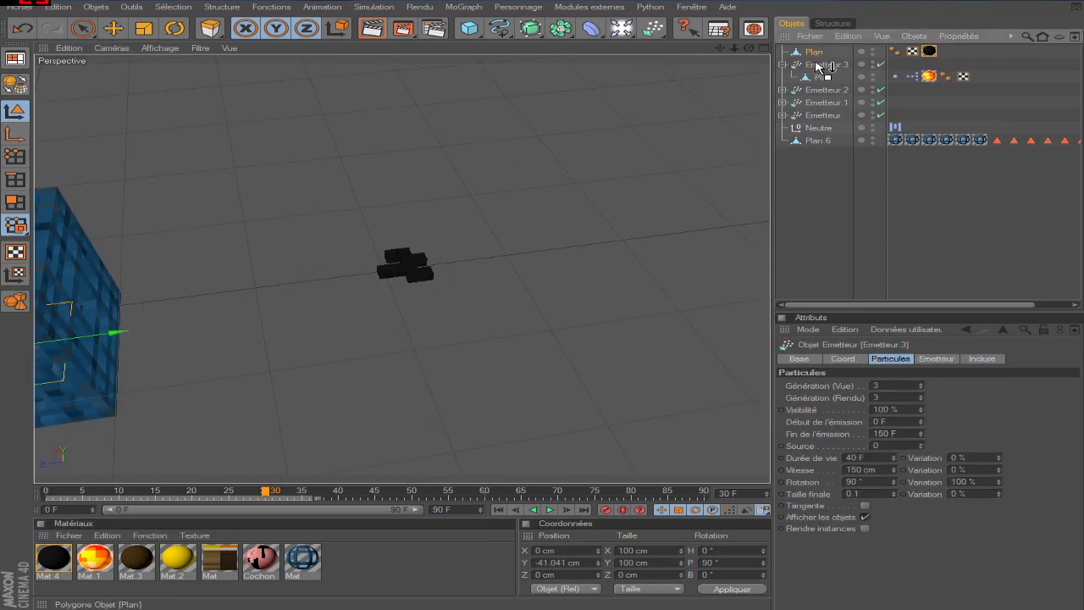
drag(818, 68, 819, 69)
key(Delete)
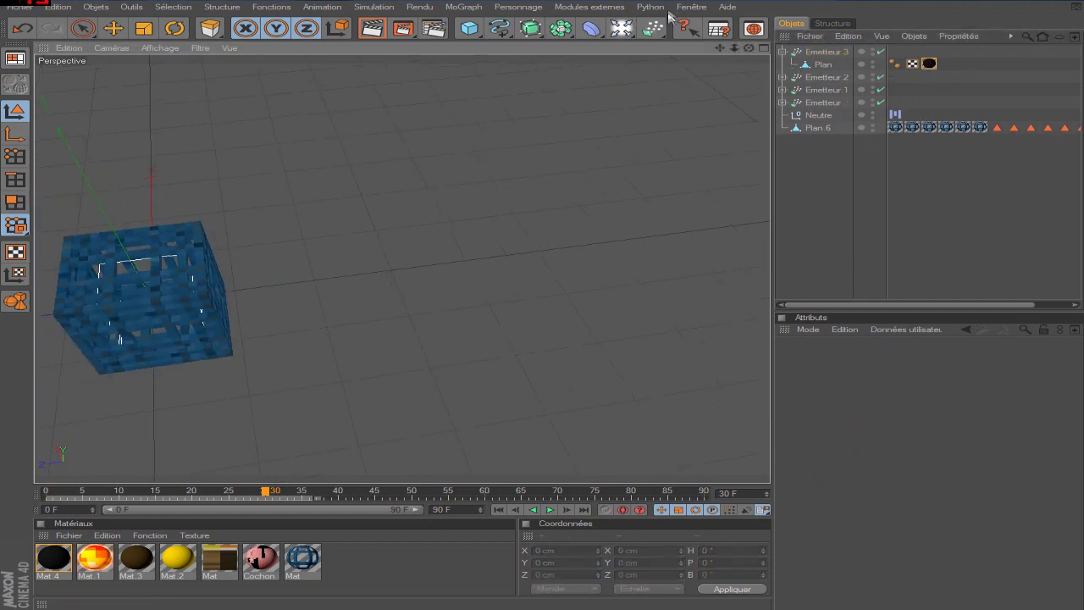
mouse_move(720, 48)
mouse_down()
mouse_move(592, 50)
mouse_move(835, 189)
mouse_up()
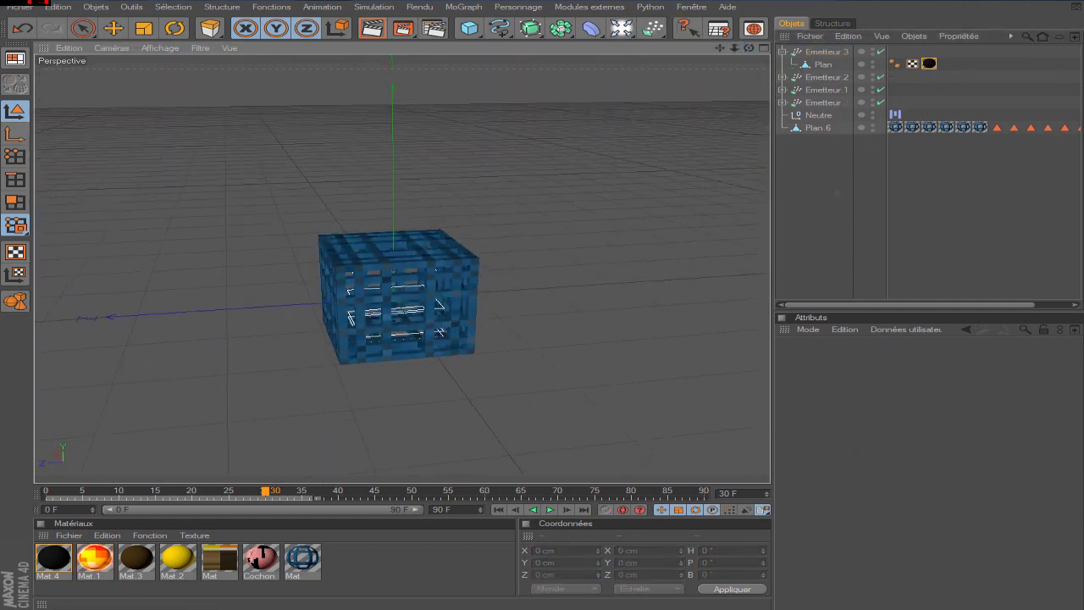
Merge Cochon.c4d, found by searching the C4D folder for 'cochon'
click(19, 7)
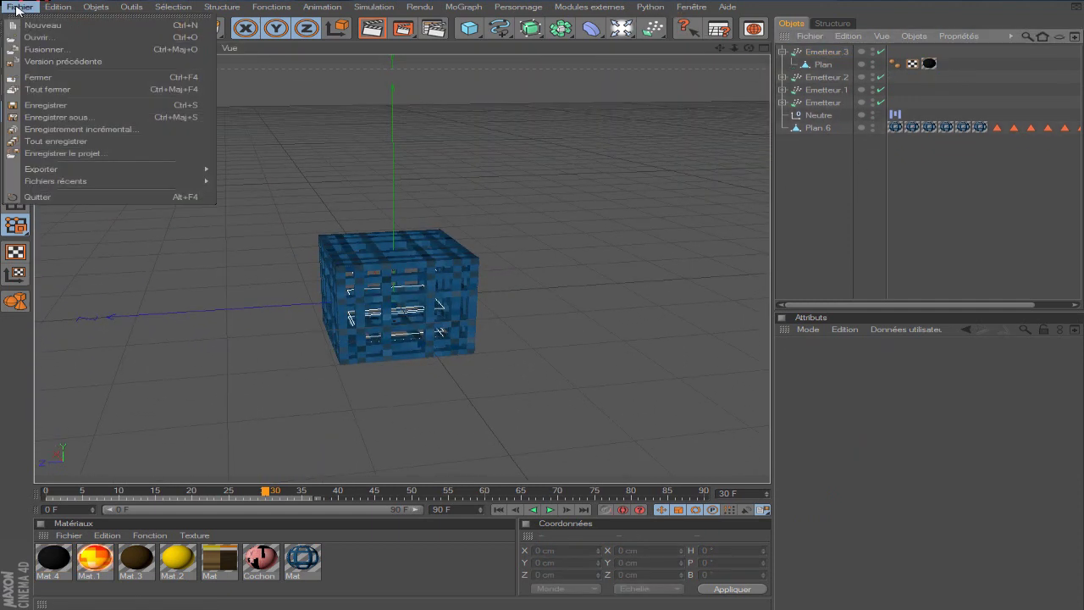
click(71, 50)
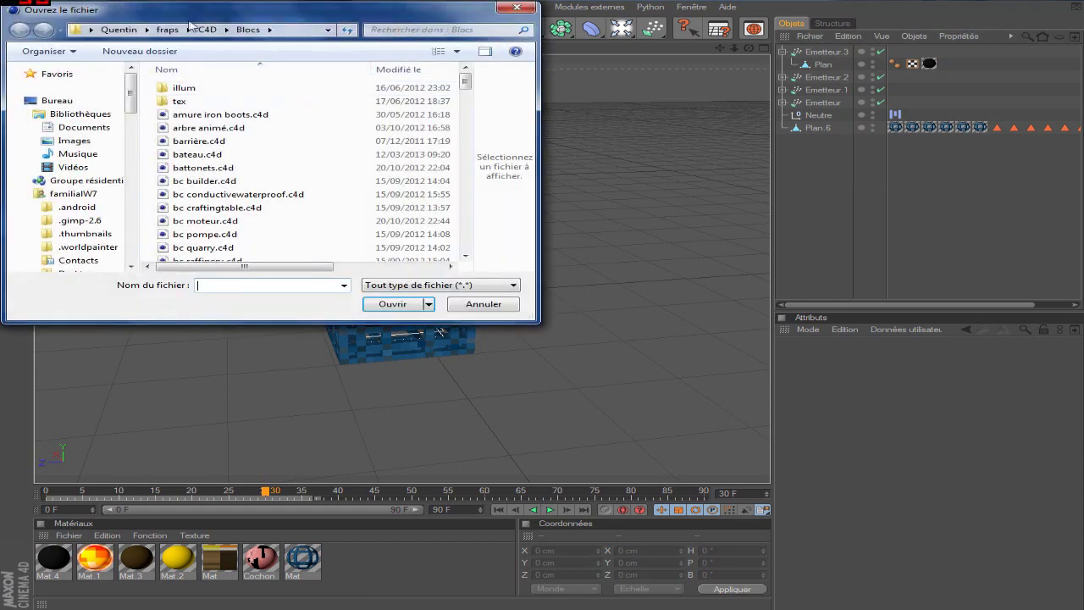
click(206, 29)
click(441, 30)
text(cochon)
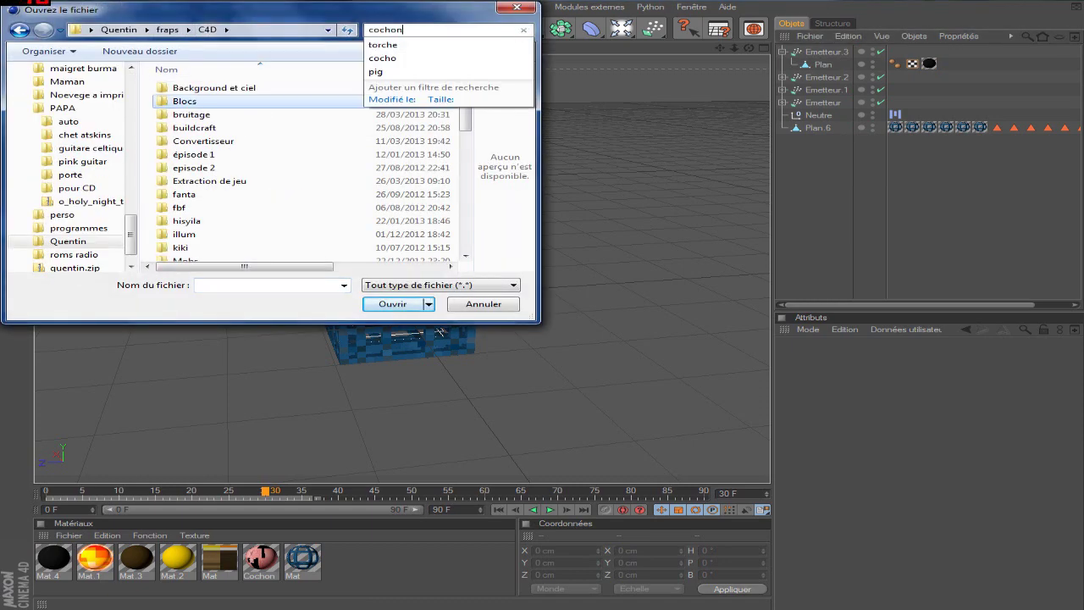
key(Return)
click(194, 140)
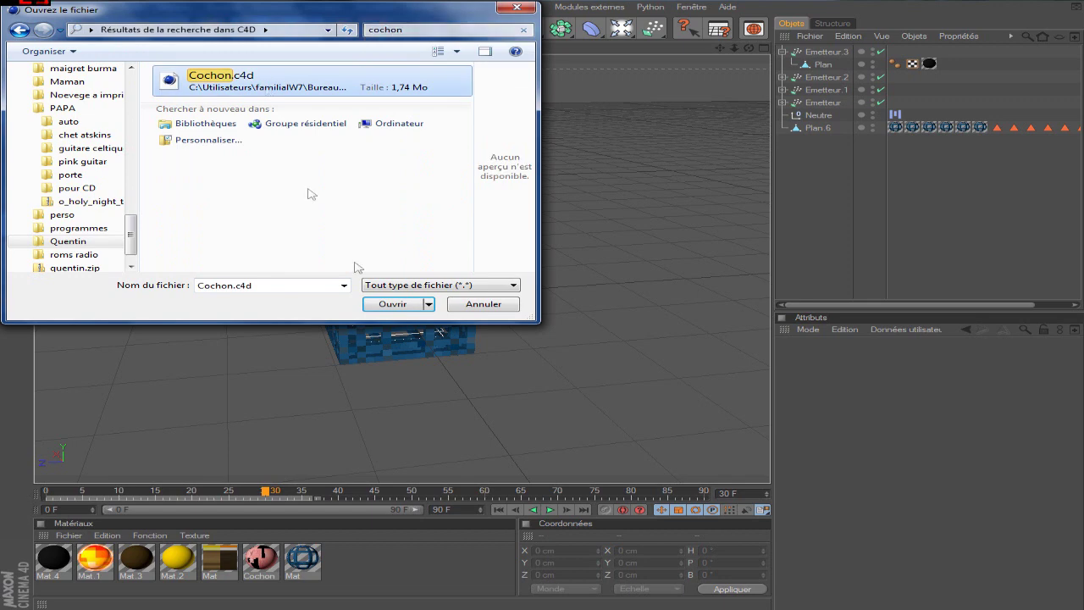
click(392, 303)
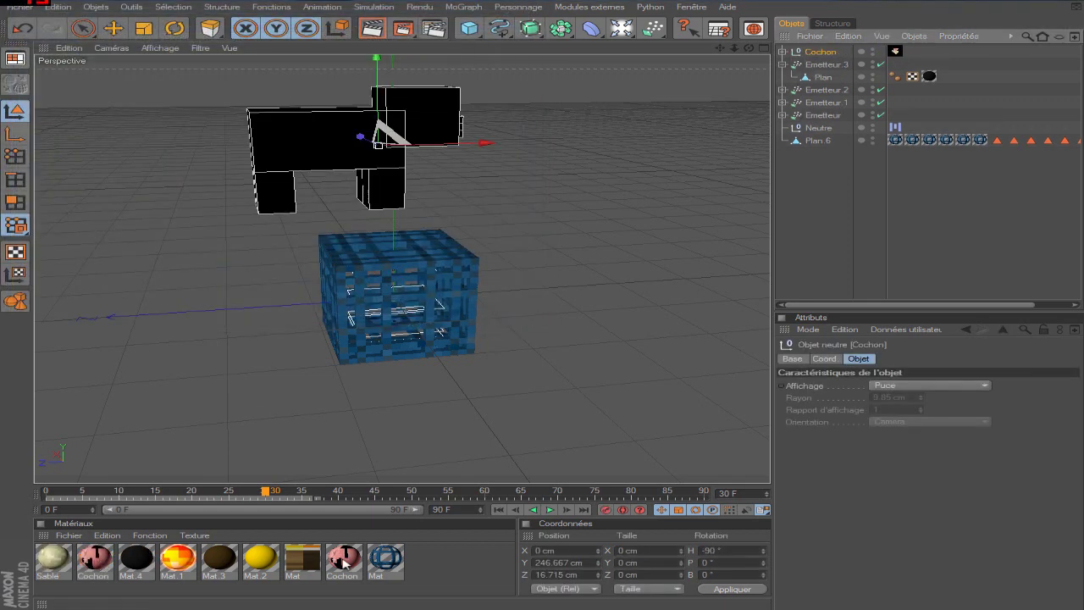
Load pig1.0.0.png as the Cochon material's texture and scale the pig down
drag(343, 563, 830, 53)
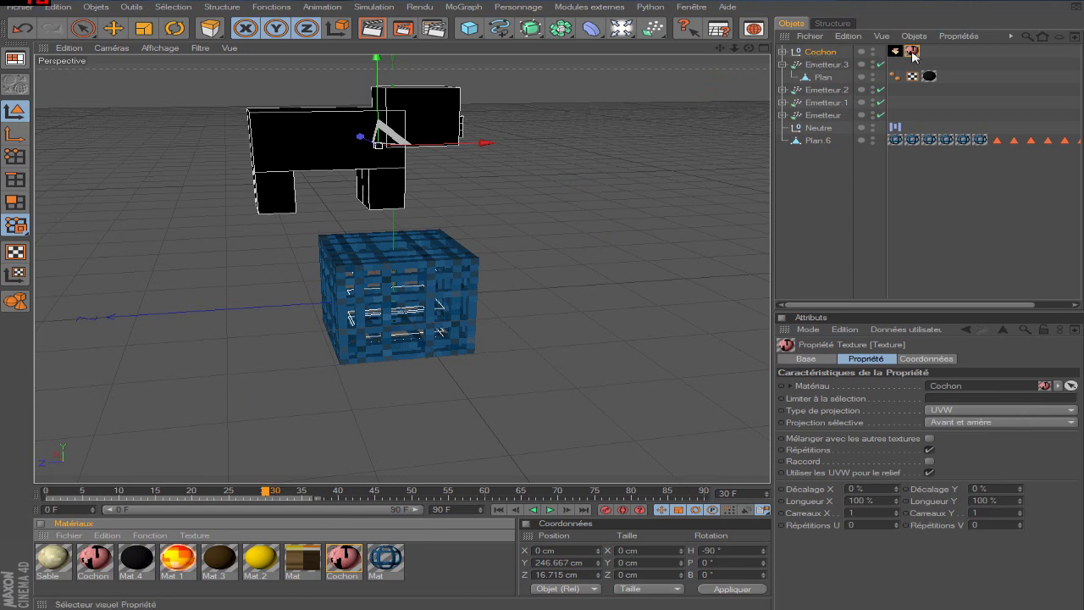
key(Delete)
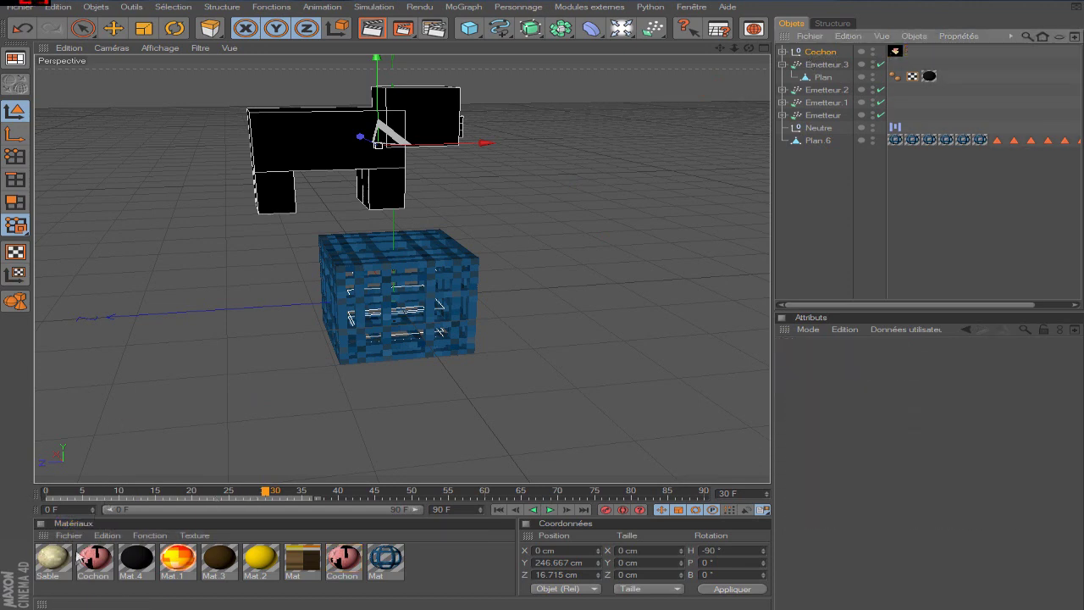
double_click(100, 563)
click(791, 169)
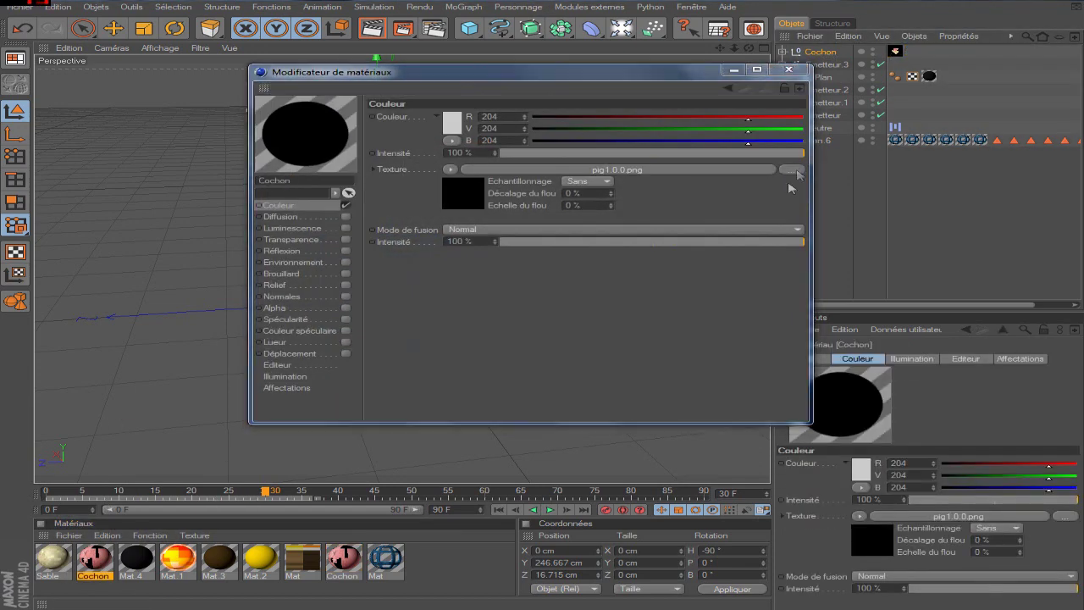
click(651, 383)
click(697, 346)
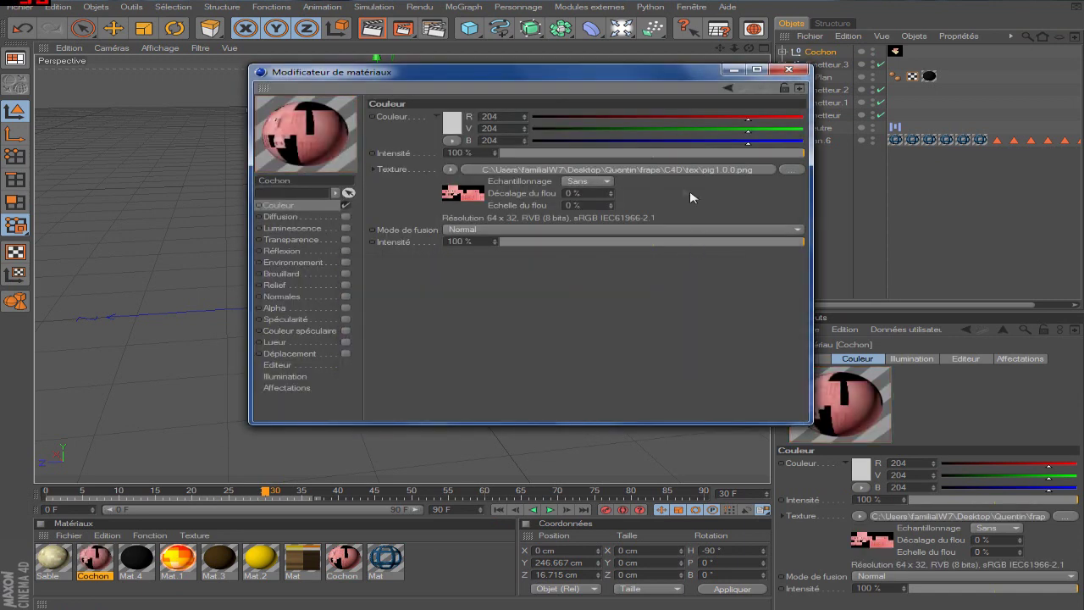
click(796, 68)
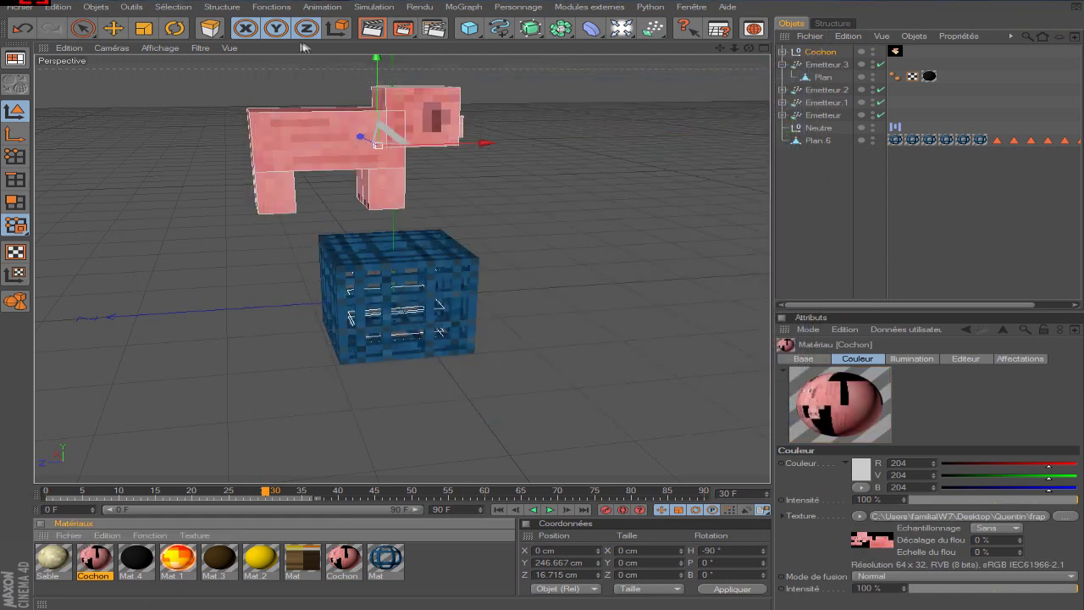
click(157, 40)
mouse_move(457, 140)
mouse_down()
mouse_move(381, 140)
mouse_move(406, 140)
mouse_up()
Tilt the pig about -45° and parent Cochon under the Neutre null
click(174, 28)
drag(322, 126, 307, 170)
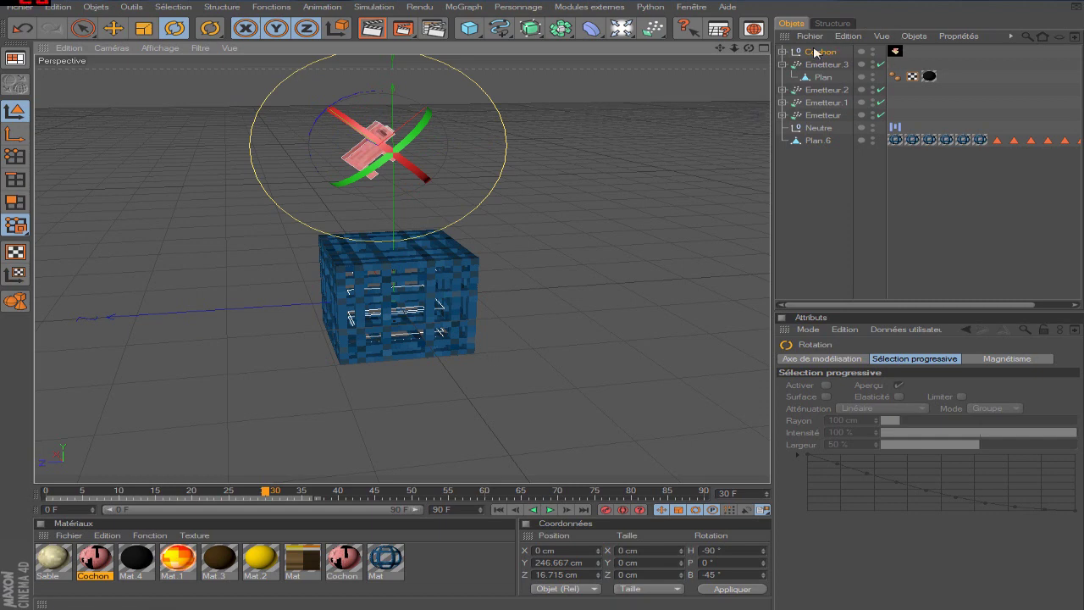
drag(815, 53, 818, 127)
Reselect Cochon and check its position, scale and rotation in the Coord. tab
click(812, 194)
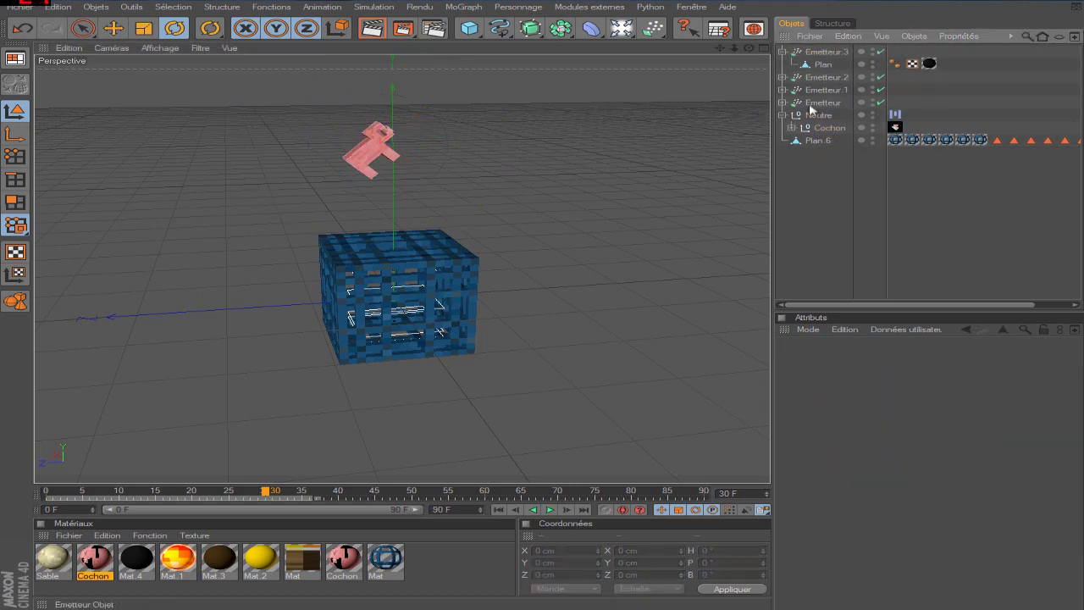
click(825, 128)
click(823, 359)
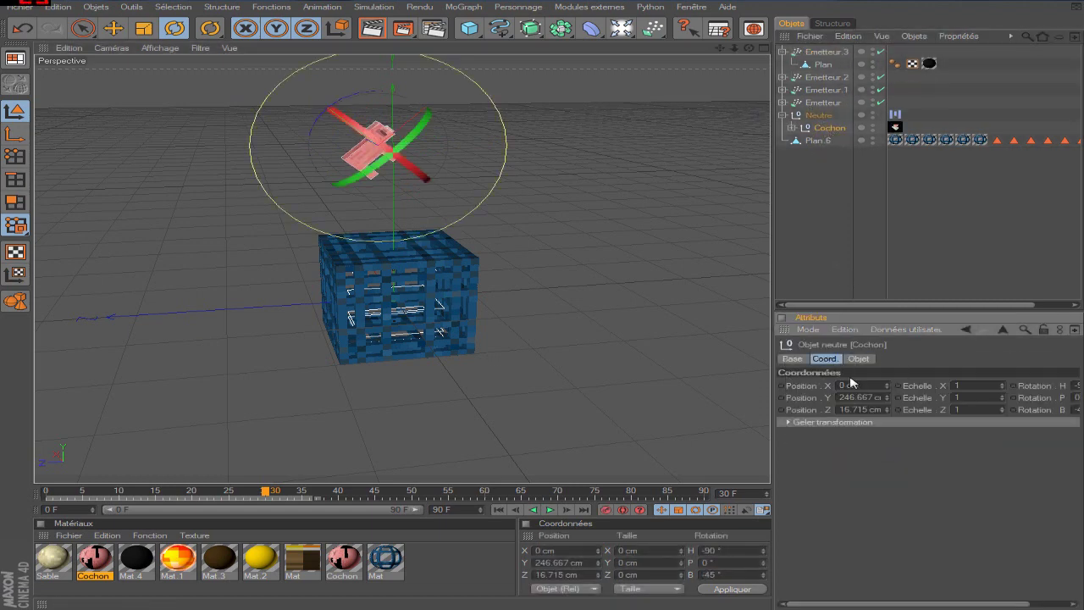